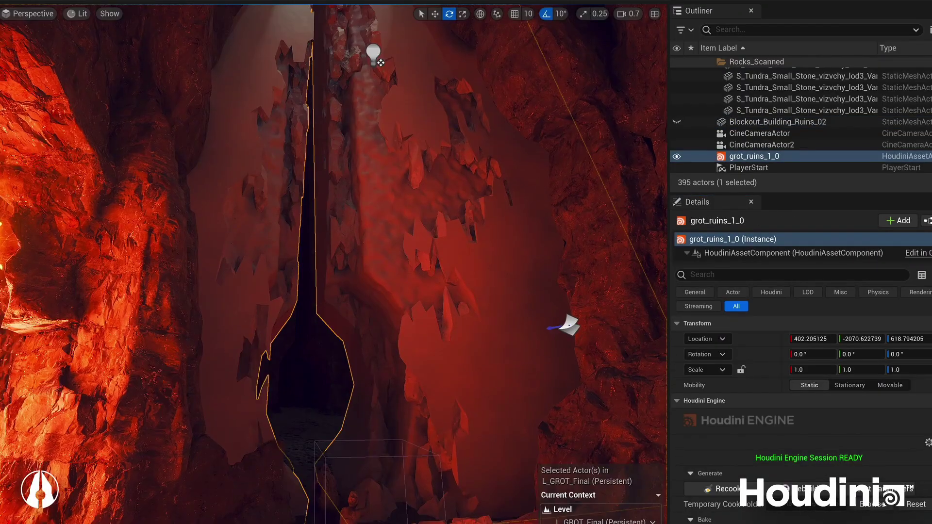
{"action": "scroll", "coordinate": [358, 223], "scroll_direction": "up", "scroll_amount": 5}
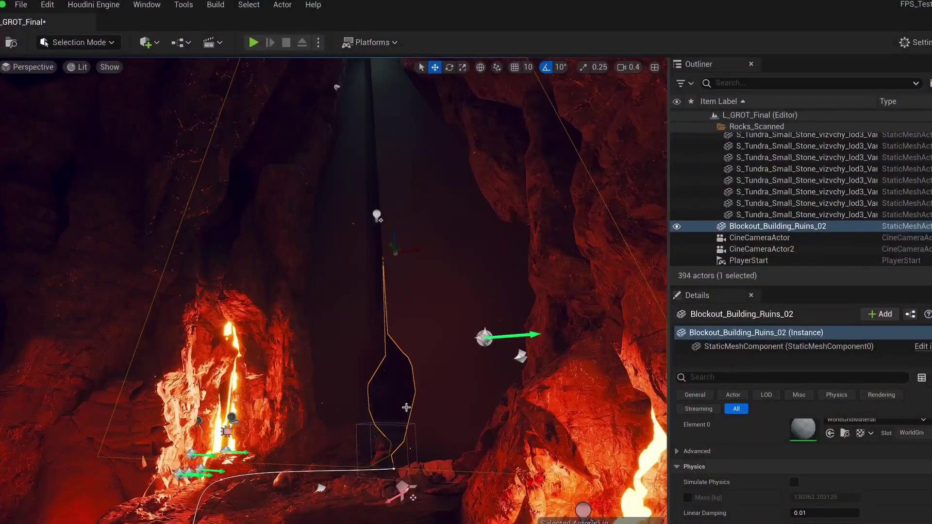
{"action": "right_click_drag", "start_coordinate": [407, 408], "coordinate": [467, 401]}
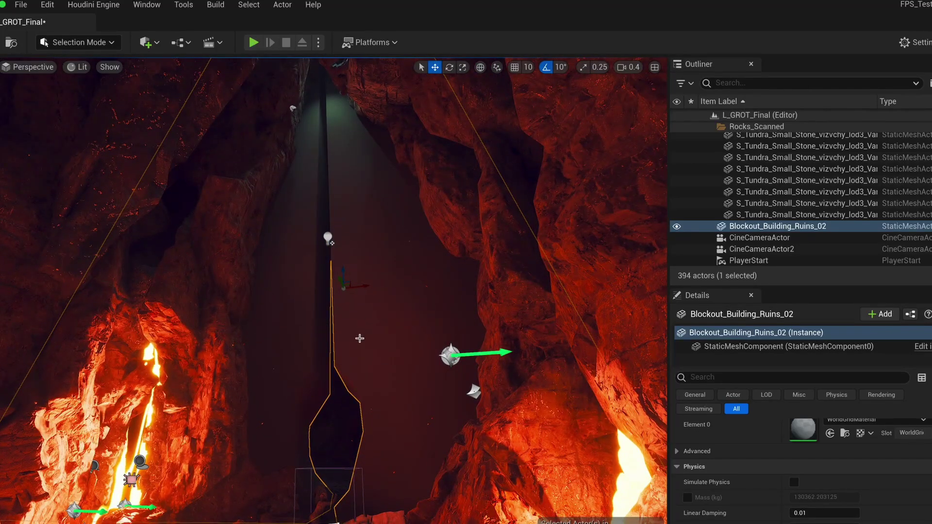
{"action": "right_click_drag", "start_coordinate": [387, 354], "coordinate": [389, 349]}
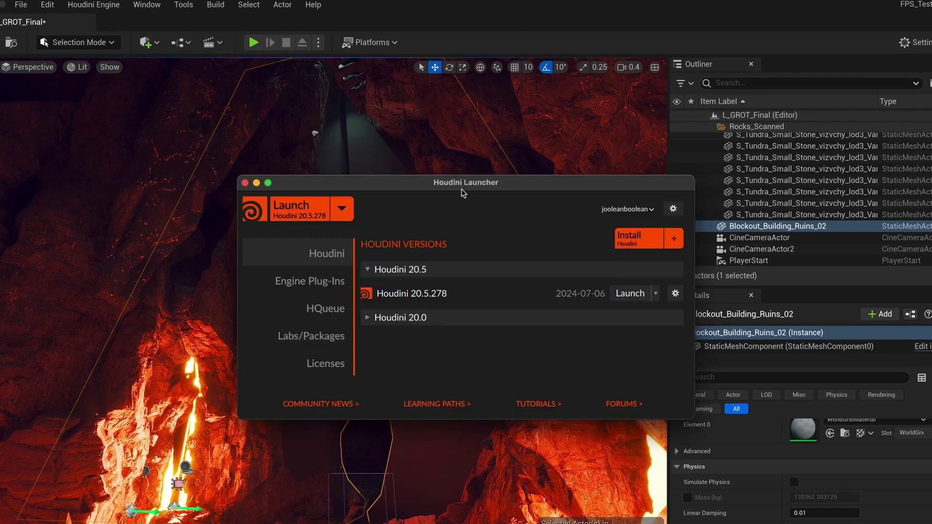
- In the Houdini Launcher, choose Daily Build 20.5.309 for installation and go through its Houdini Engine plug-in options
{"action": "left_click", "coordinate": [635, 247]}
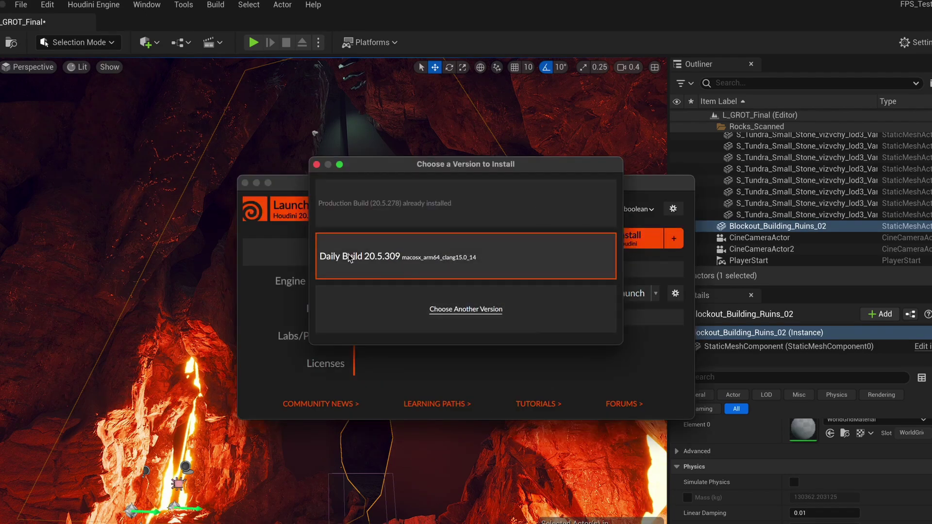
{"action": "left_click", "coordinate": [431, 257]}
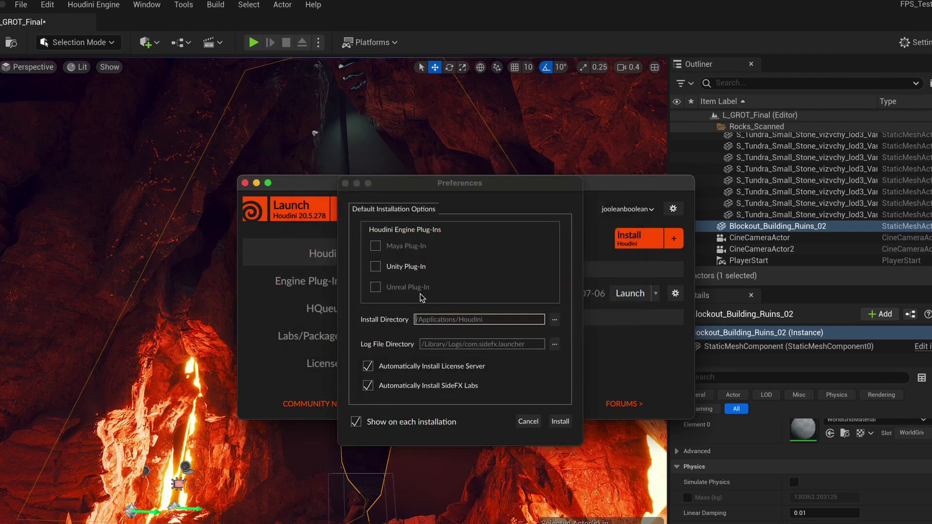
{"action": "left_click", "coordinate": [570, 423]}
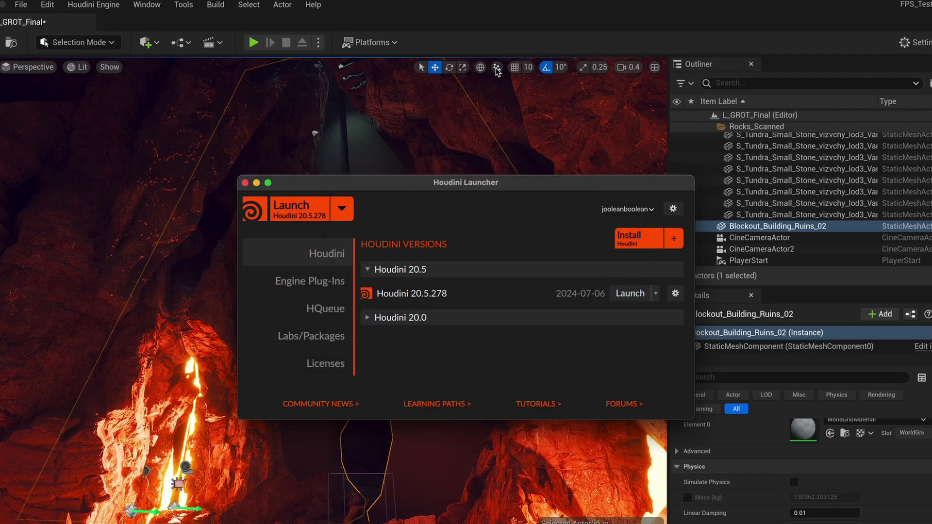
- Return to Unreal Editor and look over the available Houdini Engine commands
{"action": "left_click", "coordinate": [478, 24]}
{"action": "left_click", "coordinate": [102, 7]}
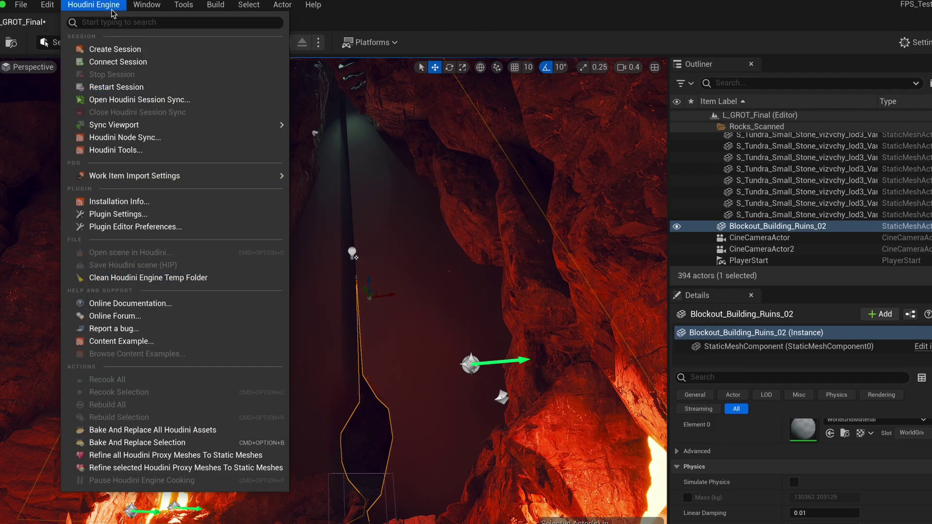
{"action": "left_click", "coordinate": [112, 9]}
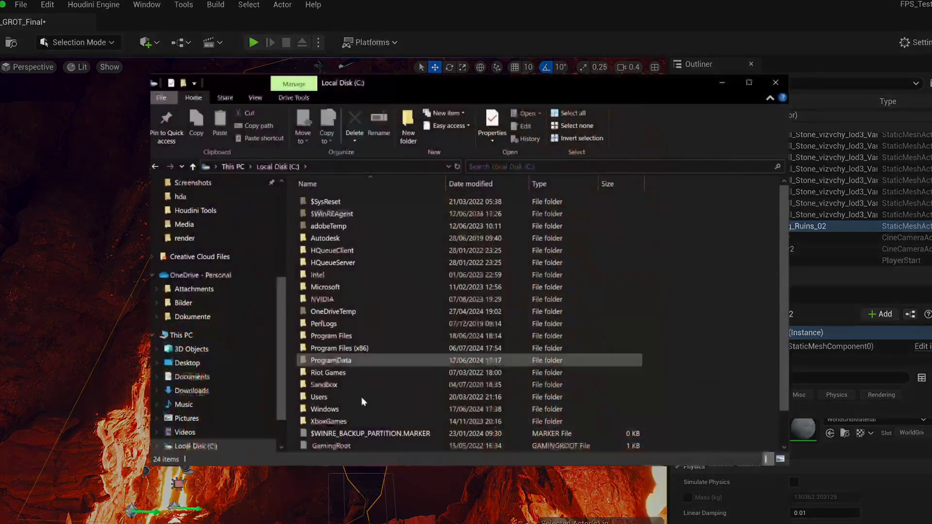
- From Program Files, open Side Effects Software\Houdini Engine\Unreal\20.0.625\5.3 and take its HoudiniEngine folder over to Unreal's Runtime plugins folder
{"action": "double_click", "coordinate": [321, 335]}
{"action": "scroll", "coordinate": [372, 337], "scroll_direction": "down", "scroll_amount": 10}
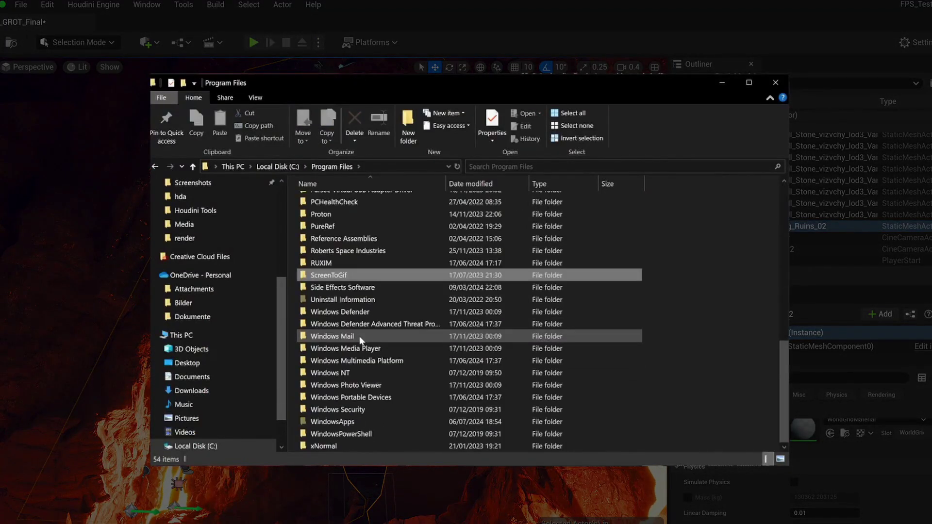
{"action": "double_click", "coordinate": [340, 279]}
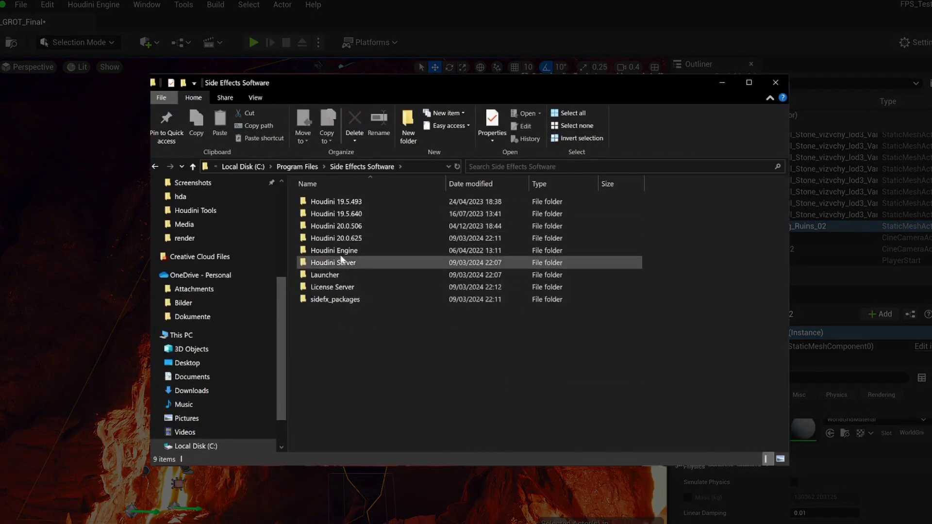
{"action": "double_click", "coordinate": [337, 250]}
{"action": "double_click", "coordinate": [322, 227]}
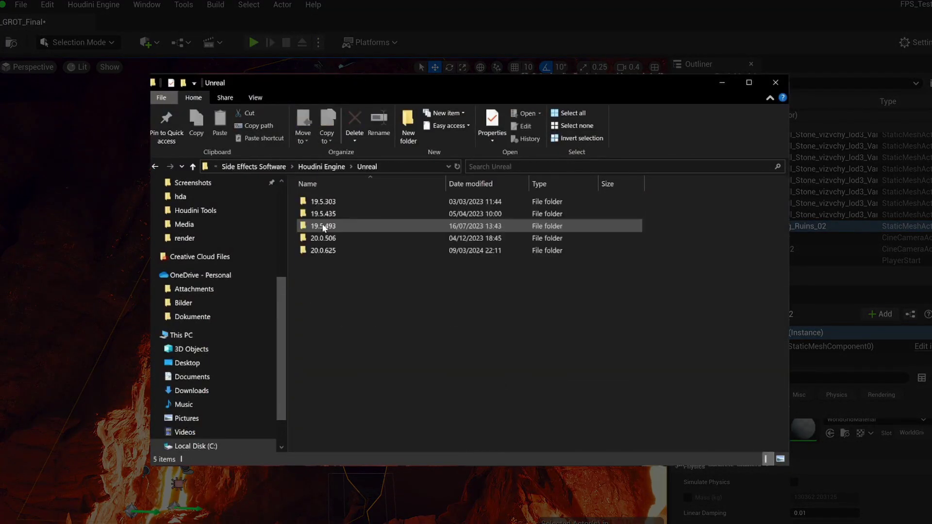
{"action": "double_click", "coordinate": [338, 251]}
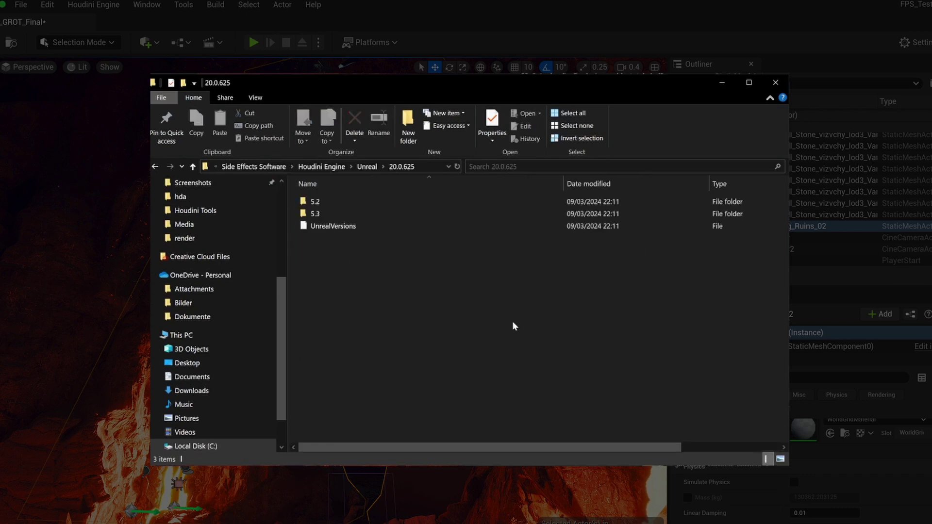
{"action": "double_click", "coordinate": [322, 213]}
{"action": "left_click_drag", "start_coordinate": [443, 237], "coordinate": [307, 195]}
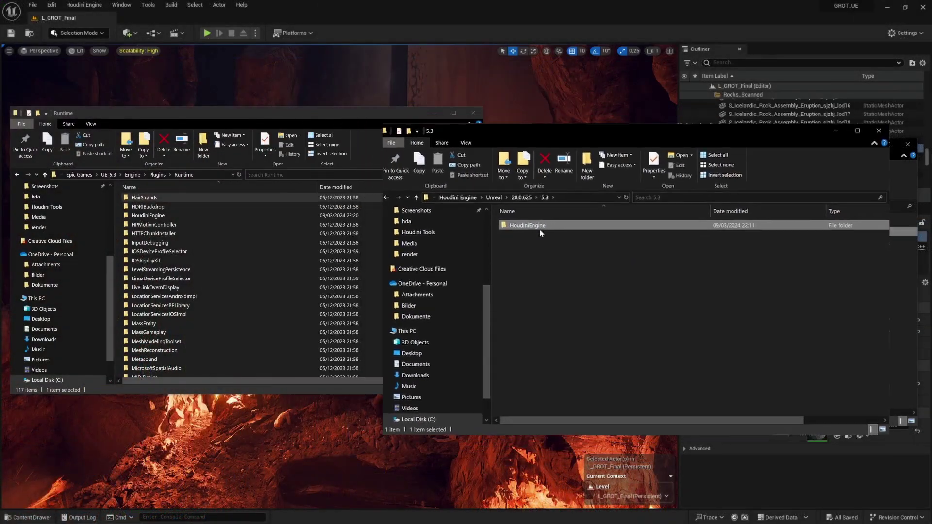
{"action": "left_click_drag", "start_coordinate": [583, 232], "coordinate": [214, 223]}
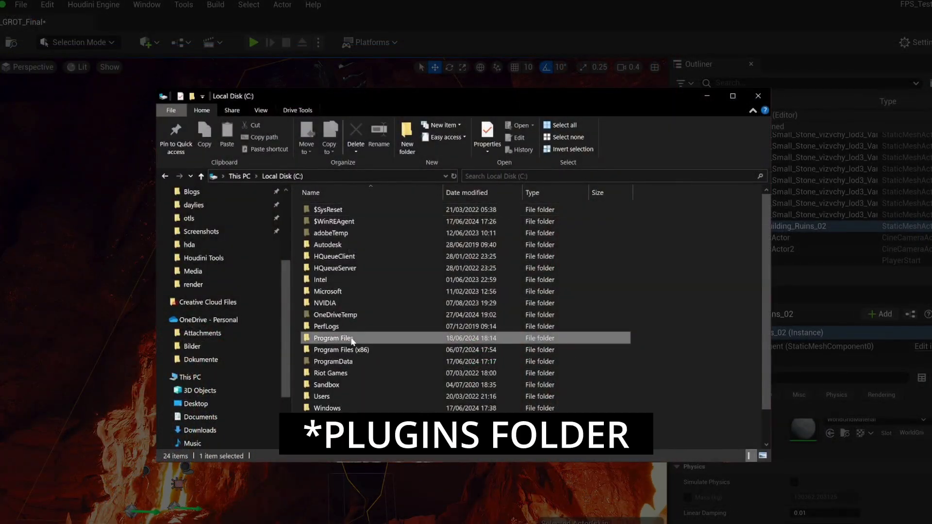
- Open Program Files\Epic Games\UE_5.3\Engine\Plugins and transfer the HoudiniEngine folder towards its Runtime subfolder
{"action": "double_click", "coordinate": [335, 338]}
{"action": "key", "text": "e"}
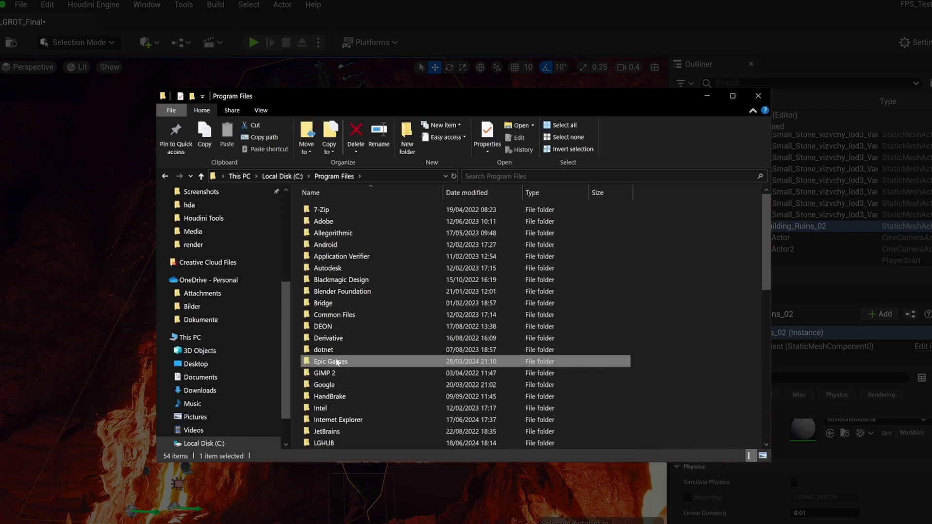
{"action": "double_click", "coordinate": [330, 361]}
{"action": "double_click", "coordinate": [345, 256]}
{"action": "double_click", "coordinate": [330, 222]}
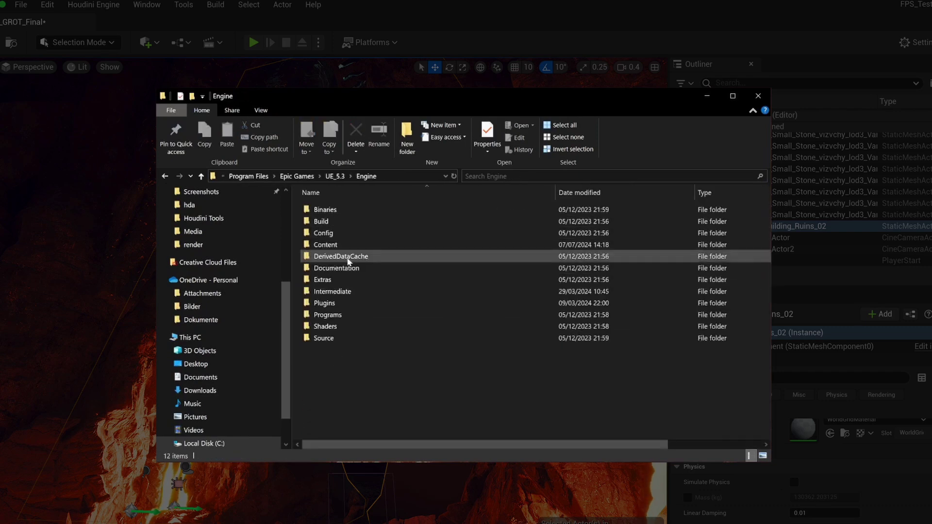
{"action": "double_click", "coordinate": [342, 304]}
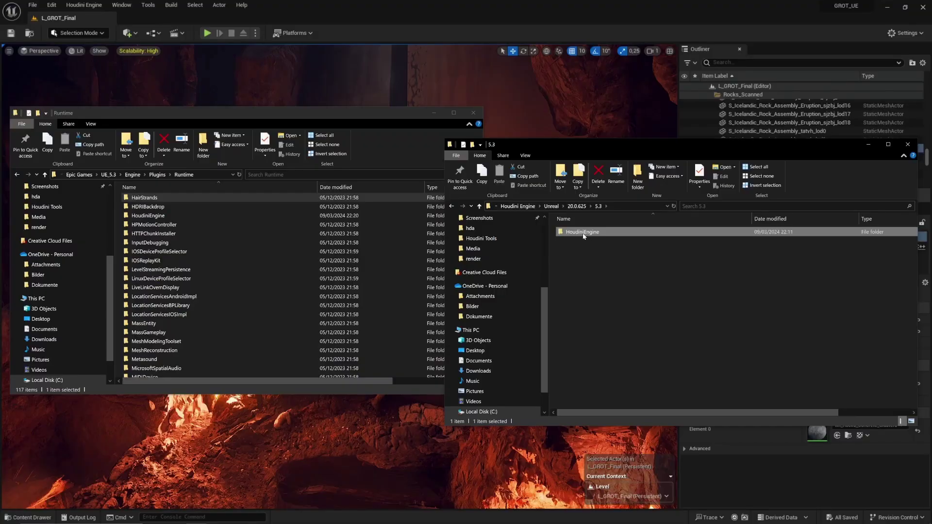
{"action": "left_click_drag", "start_coordinate": [584, 236], "coordinate": [524, 246]}
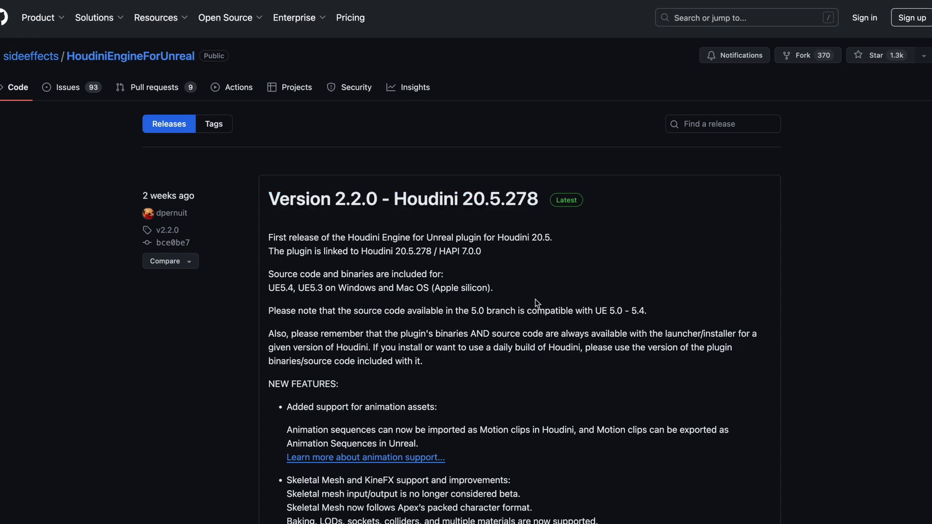
- On the HoudiniEngineForUnreal GitHub releases page, find Version 2.1.4 for Houdini 20.0.724 and expand its downloadable assets
{"action": "mouse_move", "coordinate": [486, 518]}
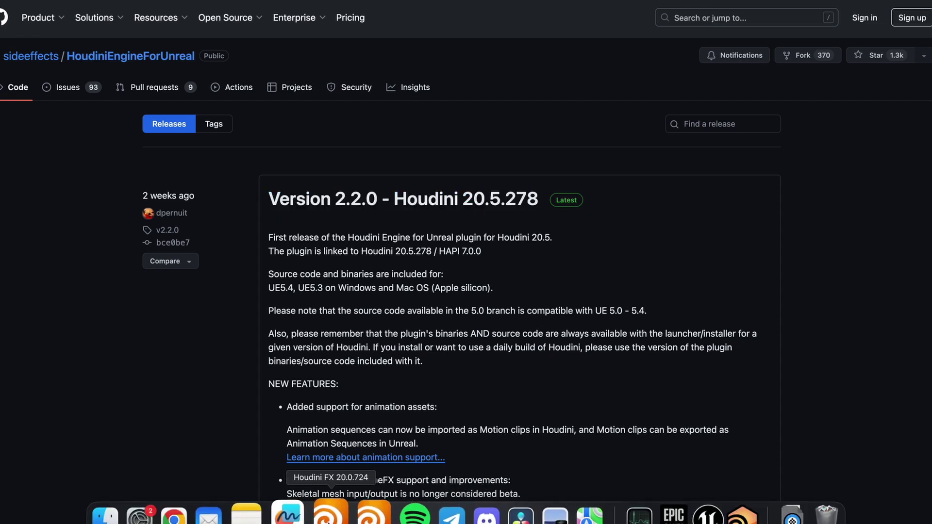
{"action": "scroll", "coordinate": [470, 338], "scroll_direction": "down", "scroll_amount": 8}
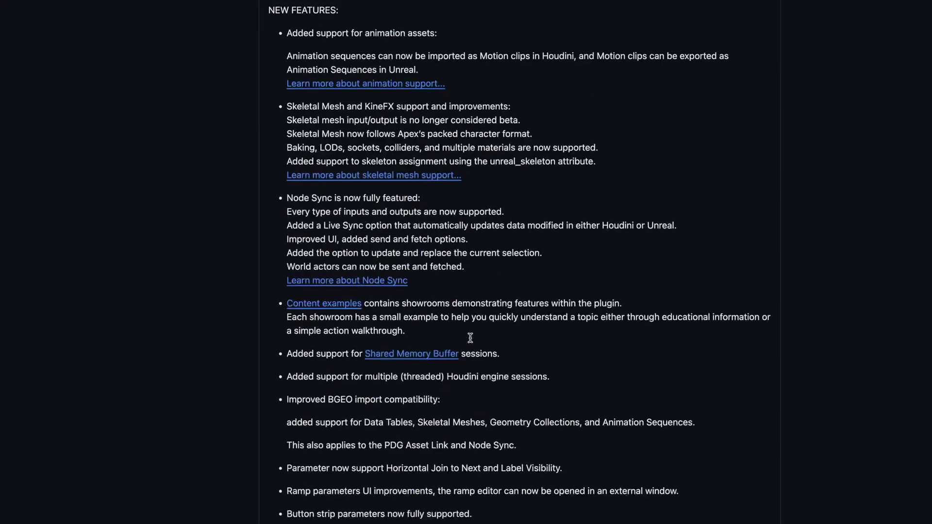
{"action": "scroll", "coordinate": [470, 338], "scroll_direction": "down", "scroll_amount": 20}
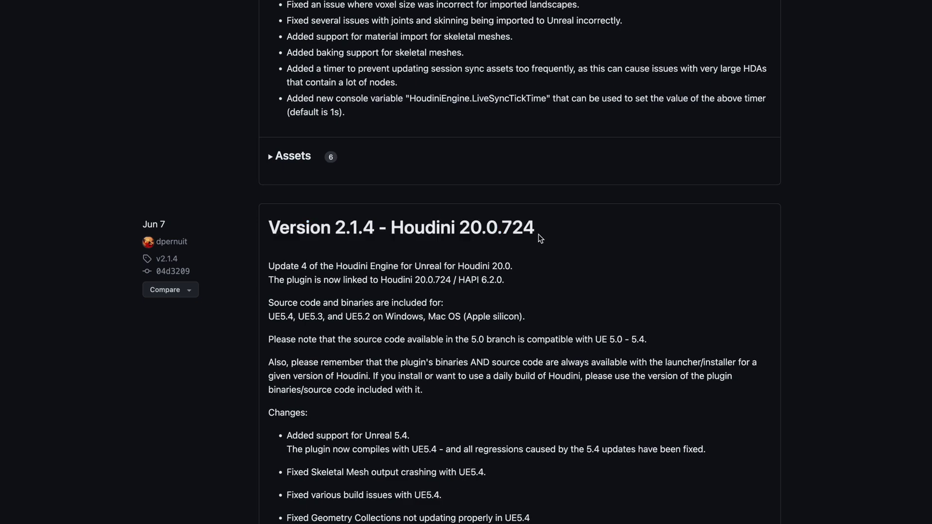
{"action": "scroll", "coordinate": [538, 234], "scroll_direction": "down", "scroll_amount": 7}
{"action": "left_click", "coordinate": [272, 333]}
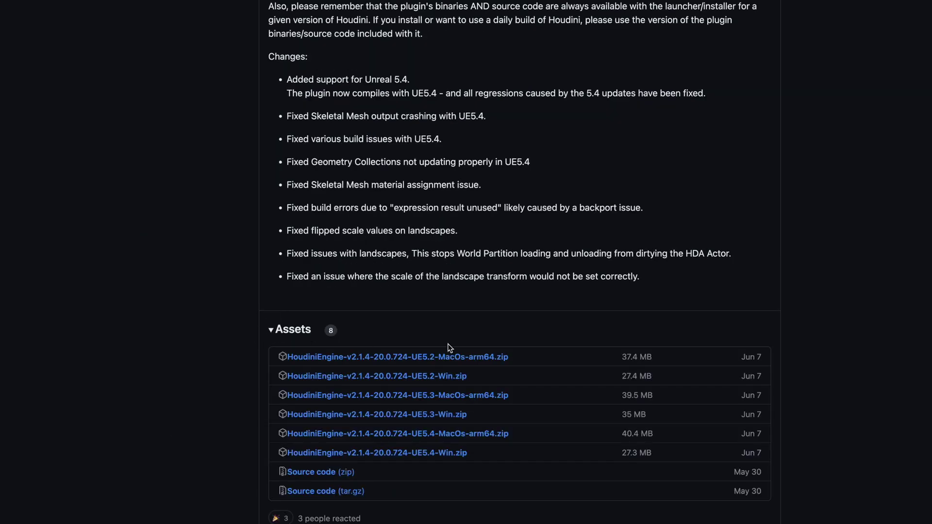
{"action": "scroll", "coordinate": [493, 312], "scroll_direction": "down", "scroll_amount": 3}
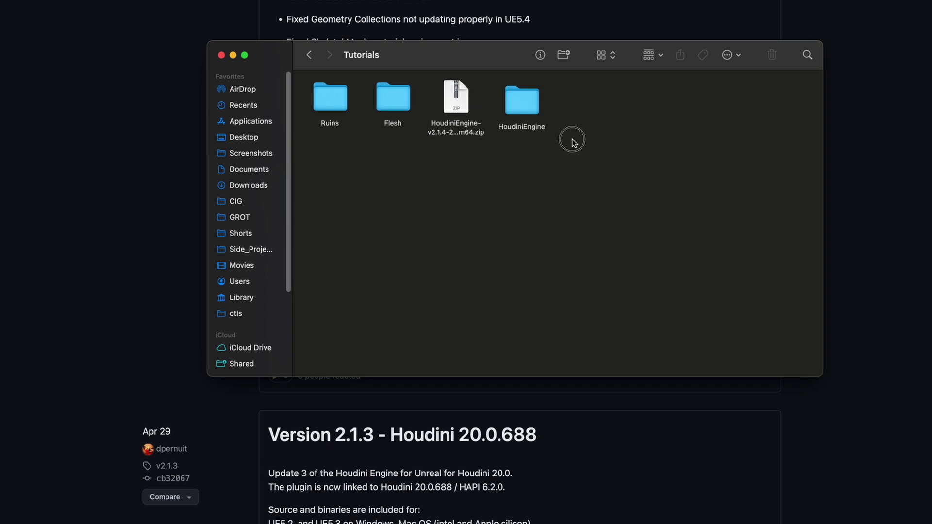
- Select the HoudiniEngine folder in Tutorials, and open the destination Users/Shared/Epic Games/UE_5.4/Engine/Plugins/Runtime
{"action": "left_click_drag", "start_coordinate": [573, 139], "coordinate": [492, 78]}
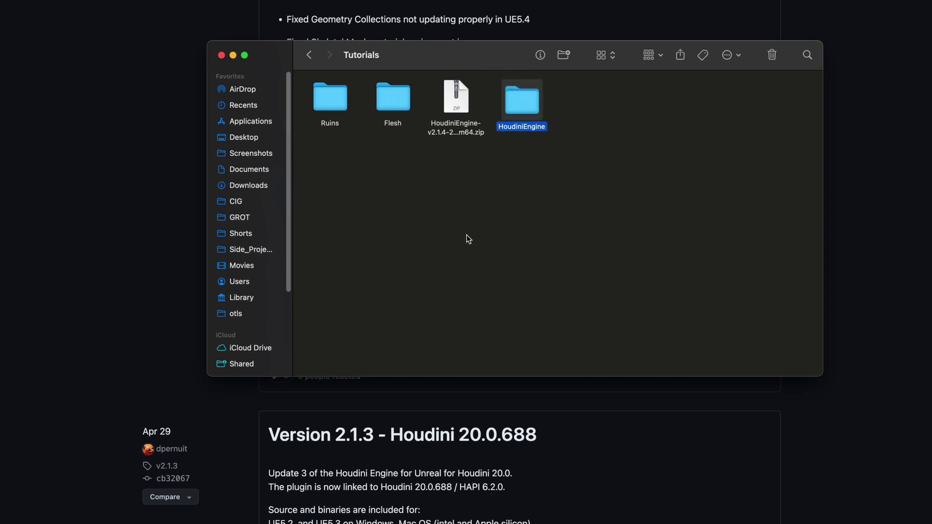
{"action": "left_click", "coordinate": [239, 282]}
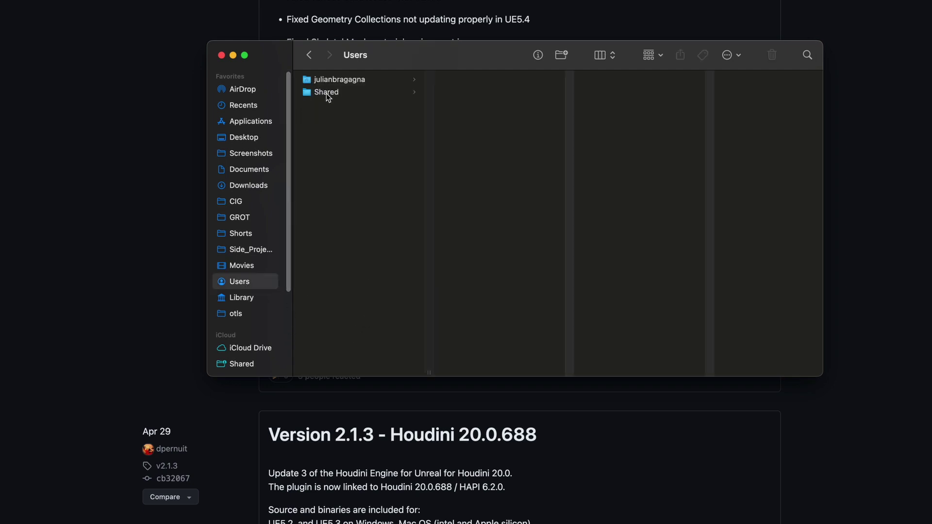
{"action": "left_click", "coordinate": [327, 94]}
{"action": "left_click", "coordinate": [481, 119]}
{"action": "left_click", "coordinate": [607, 105]}
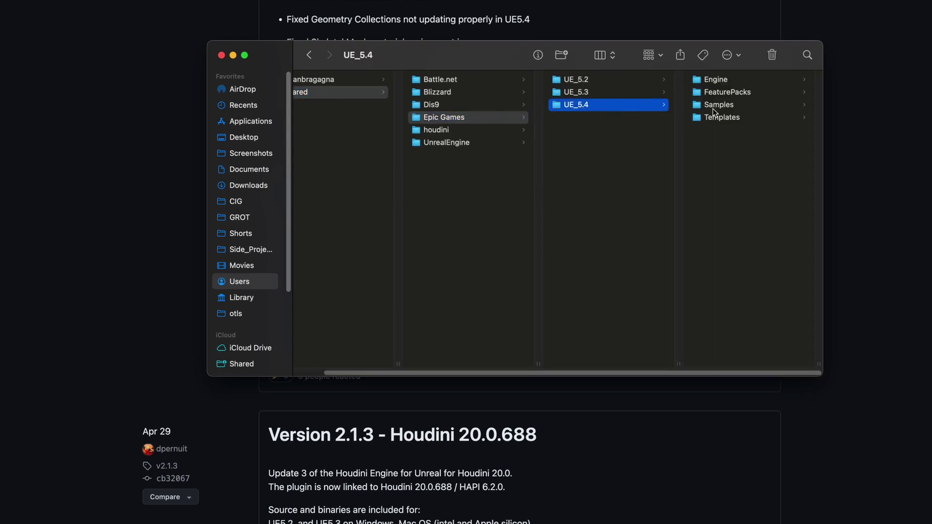
{"action": "left_click", "coordinate": [718, 80]}
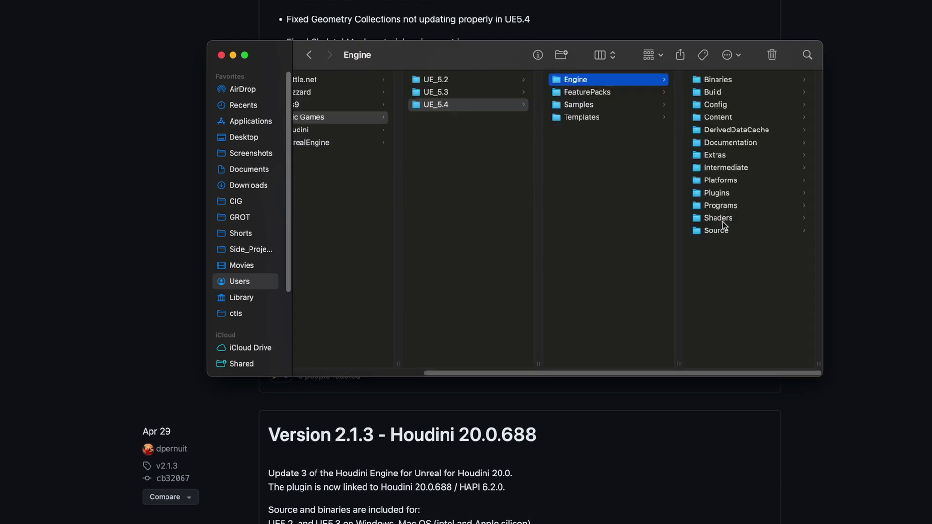
{"action": "left_click", "coordinate": [728, 193]}
{"action": "scroll", "coordinate": [735, 160], "scroll_direction": "down", "scroll_amount": 10}
{"action": "left_click", "coordinate": [724, 231]}
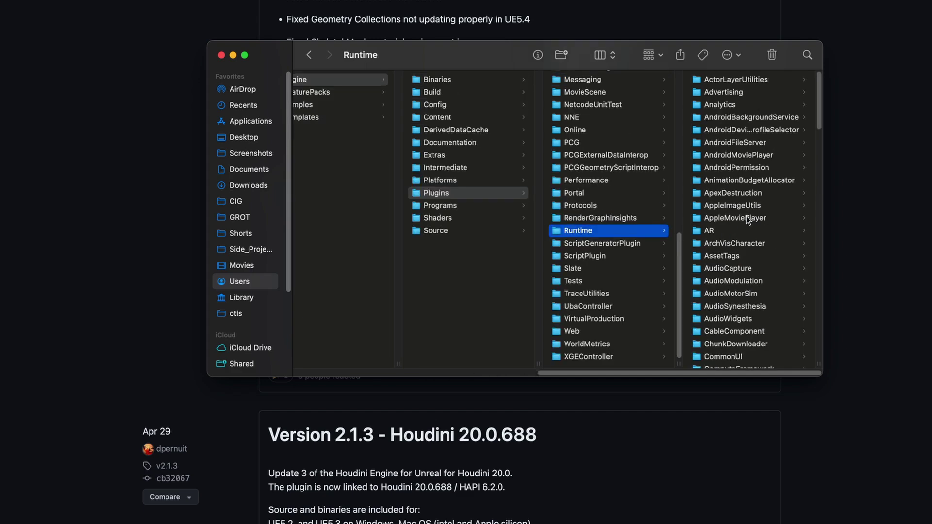
{"action": "scroll", "coordinate": [774, 122], "scroll_direction": "down", "scroll_amount": 15}
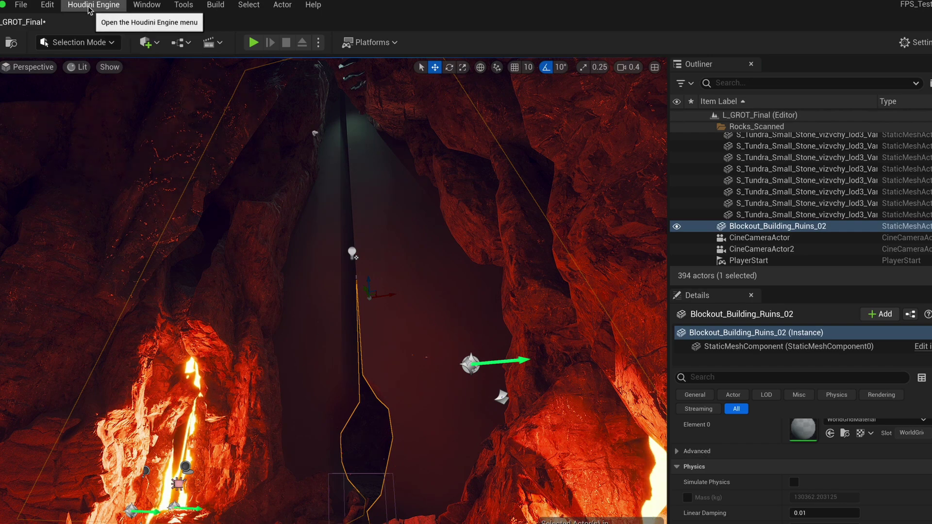
- Look up the Houdini Engine plugin in Unreal's plugin list by searching "houdini", check that it is enabled, and close the list
{"action": "left_click", "coordinate": [47, 4]}
{"action": "left_click", "coordinate": [63, 185]}
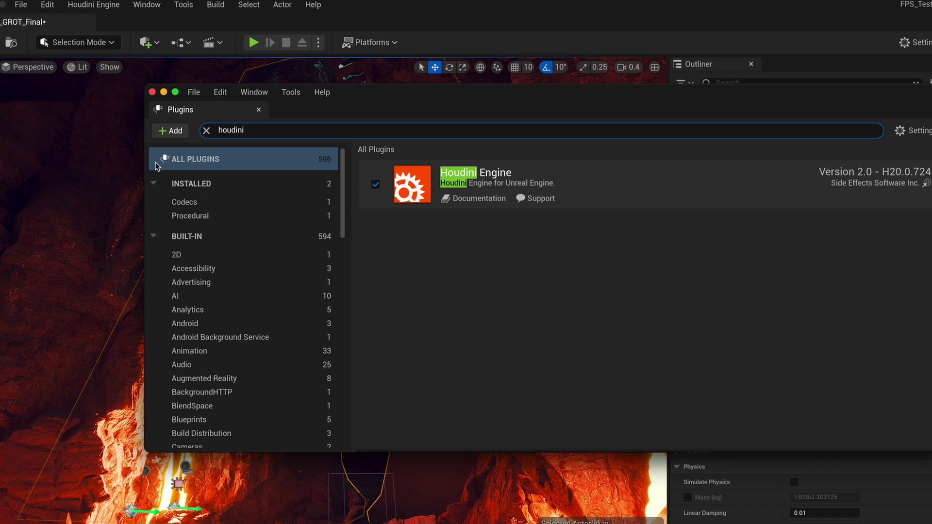
{"action": "left_click", "coordinate": [152, 91]}
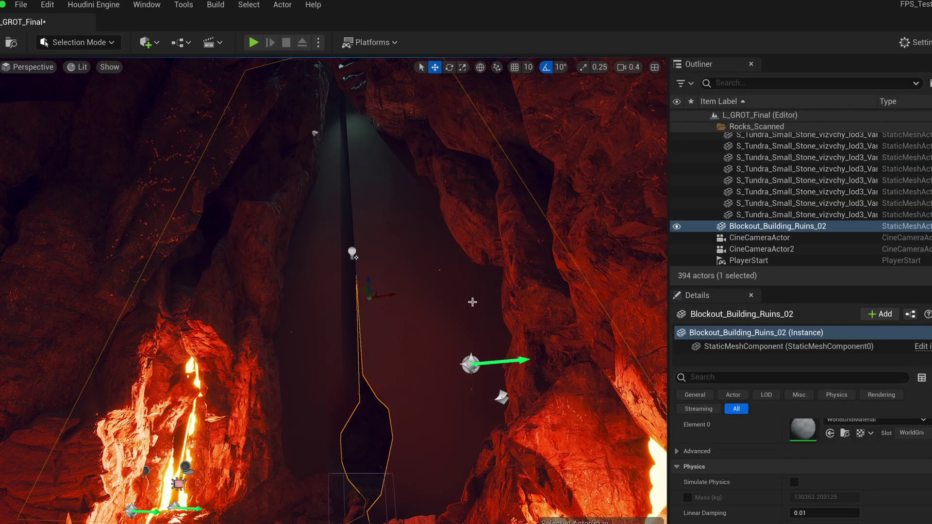
- Open Project_GROT's HDA folder in the project content, browse its Houdini assets, and bring up a Finder window
{"action": "mouse_move", "coordinate": [484, 307]}
{"action": "right_mouse_down"}
{"action": "mouse_move", "coordinate": [412, 367]}
{"action": "mouse_move", "coordinate": [475, 356]}
{"action": "mouse_move", "coordinate": [444, 364]}
{"action": "mouse_move", "coordinate": [432, 354]}
{"action": "mouse_move", "coordinate": [440, 332]}
{"action": "mouse_move", "coordinate": [487, 303]}
{"action": "right_mouse_up"}
{"action": "key", "text": "d"}
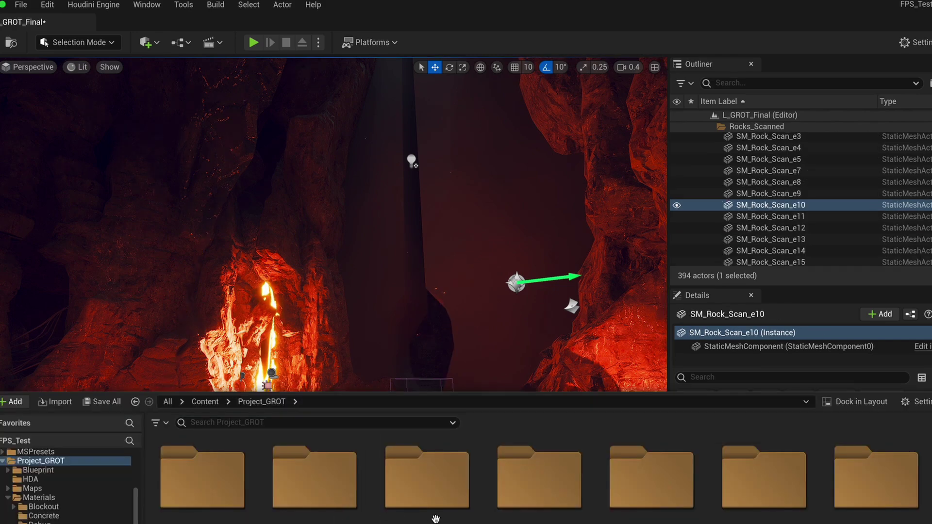
{"action": "double_click", "coordinate": [319, 506]}
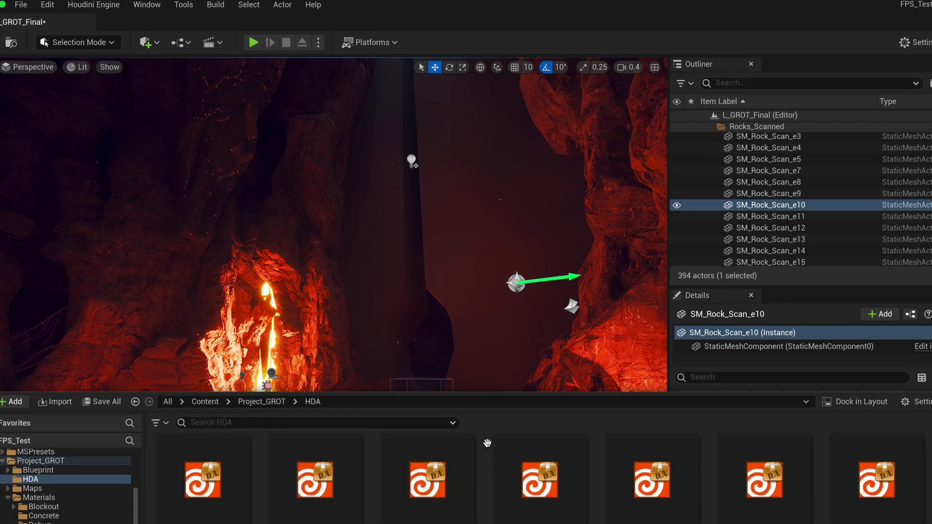
{"action": "scroll", "coordinate": [376, 510], "scroll_direction": "down", "scroll_amount": 2}
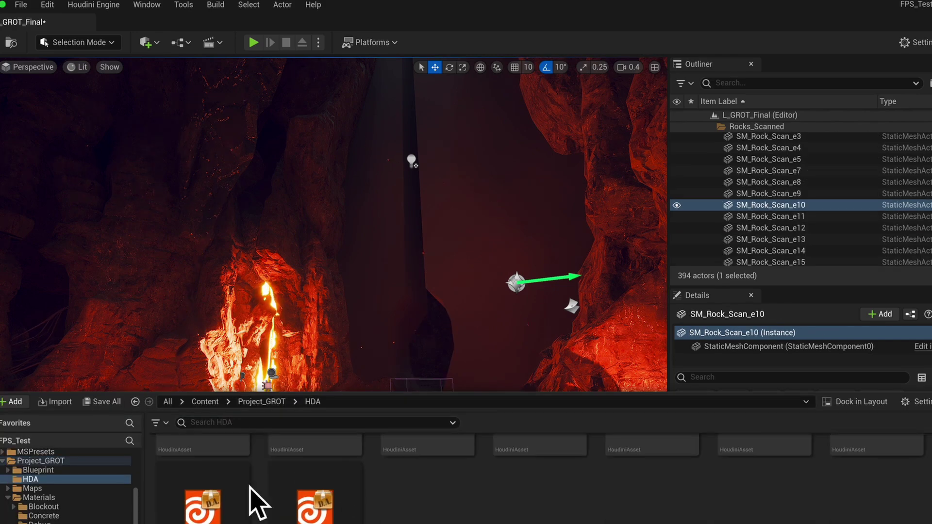
{"action": "left_click", "coordinate": [170, 523]}
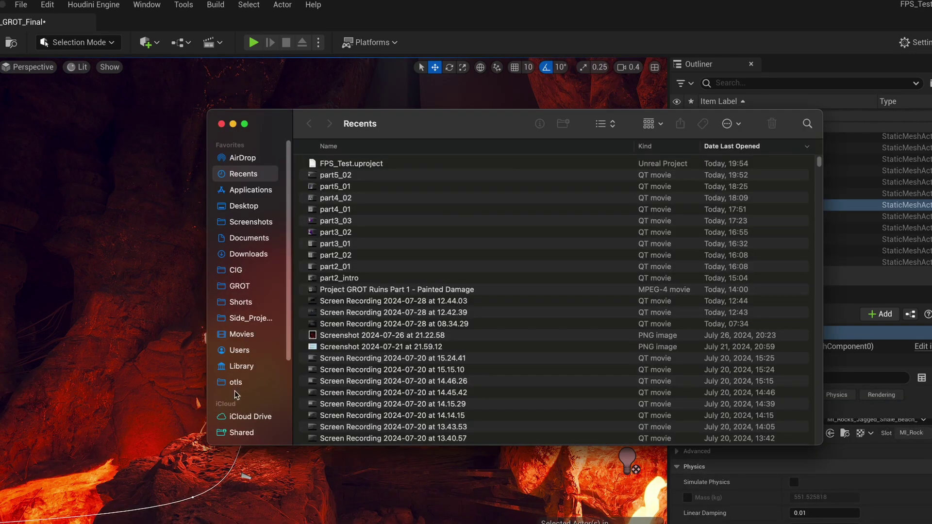
- Import grot_ruins.1.0.hda from the otls folder into the project's HDA folder and place the asset in the cave level
{"action": "left_click", "coordinate": [236, 384]}
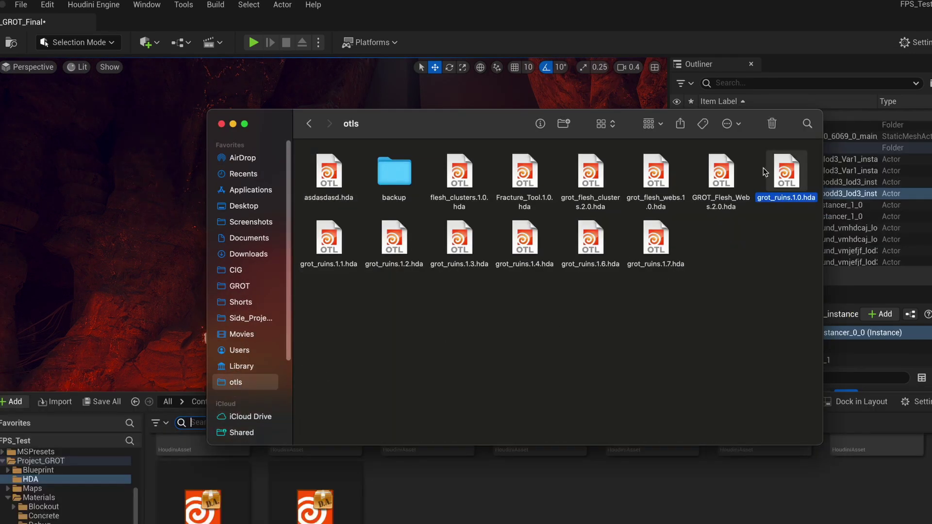
{"action": "left_click_drag", "start_coordinate": [792, 169], "coordinate": [426, 522]}
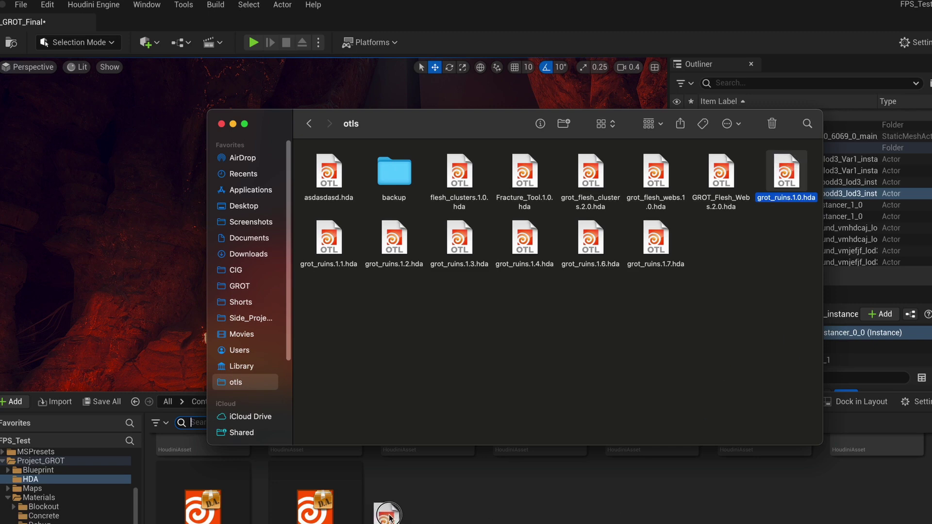
{"action": "left_click_drag", "start_coordinate": [390, 518], "coordinate": [390, 519]}
{"action": "left_click", "coordinate": [302, 520]}
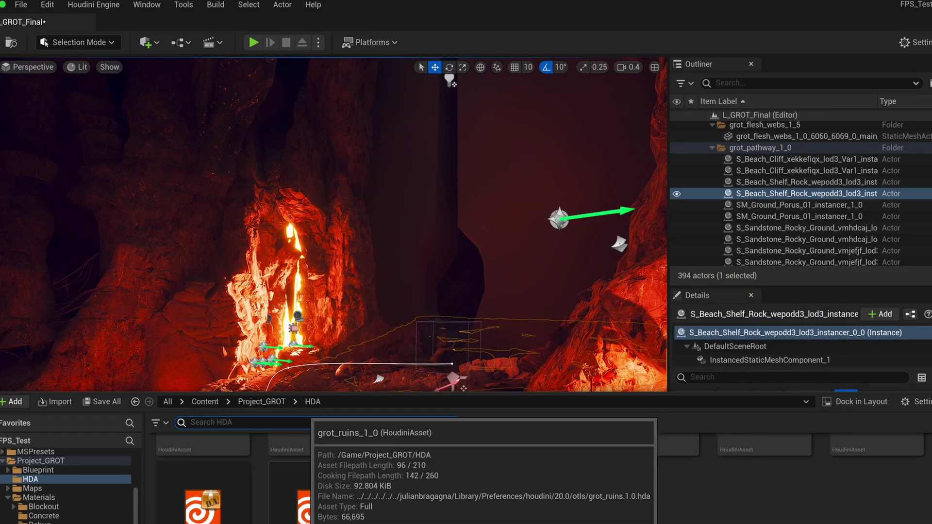
{"action": "left_click_drag", "start_coordinate": [309, 518], "coordinate": [310, 402]}
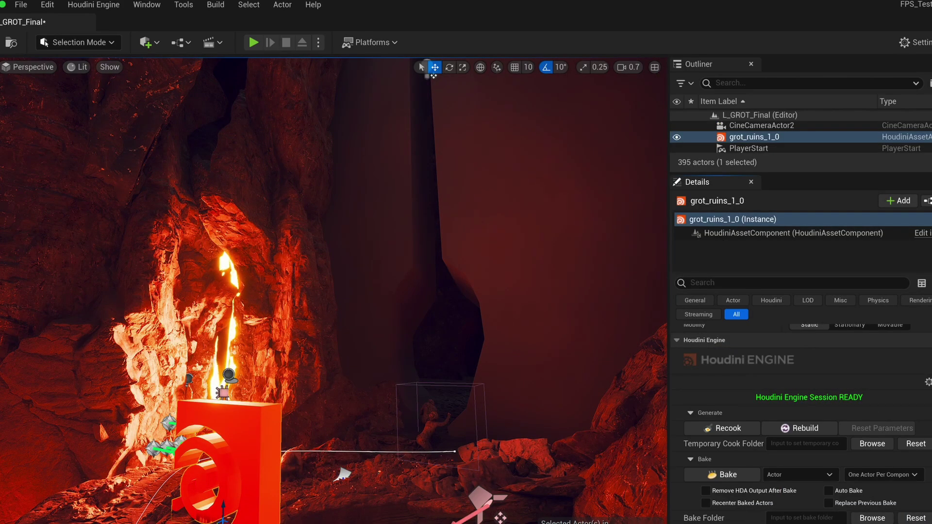
- Review the ruins asset's Houdini Engine bake and cook options and its Concrete and Flesh parameters
{"action": "scroll", "coordinate": [801, 427], "scroll_direction": "down", "scroll_amount": 3}
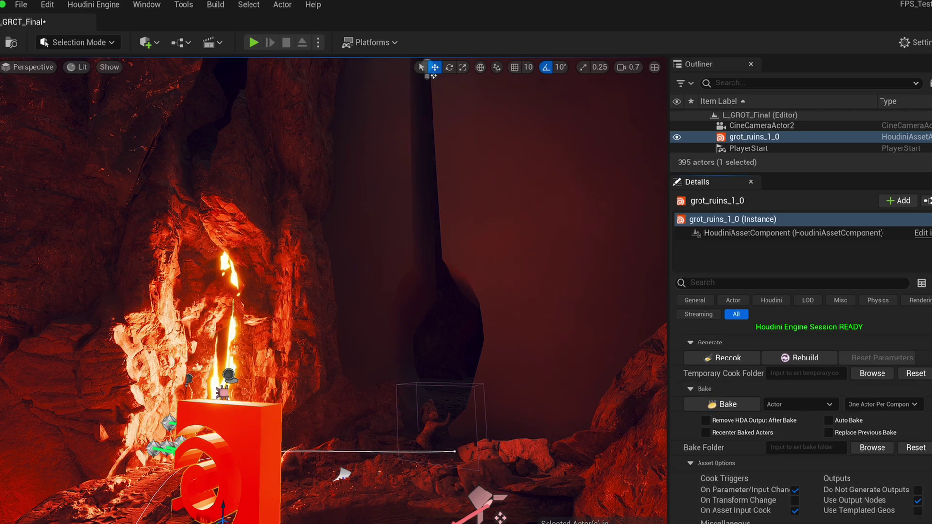
{"action": "scroll", "coordinate": [801, 423], "scroll_direction": "down", "scroll_amount": 6}
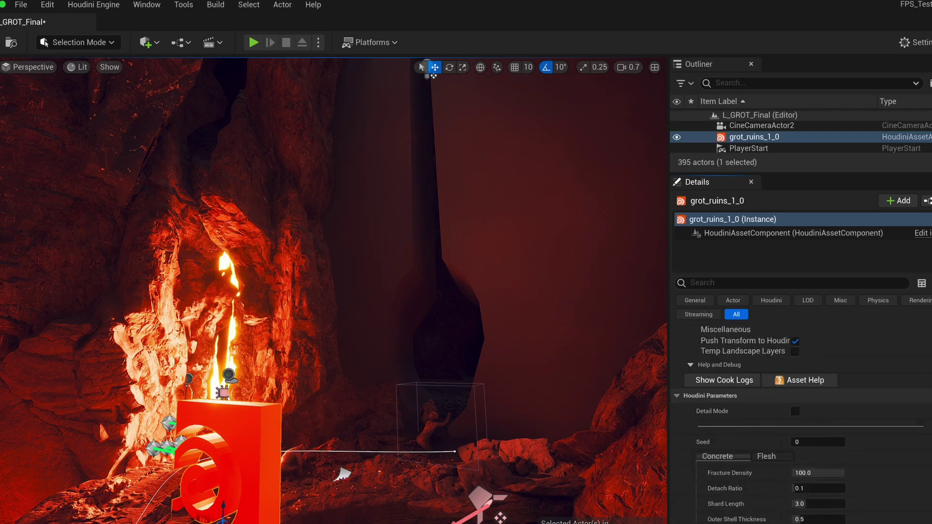
{"action": "scroll", "coordinate": [801, 422], "scroll_direction": "down", "scroll_amount": 1}
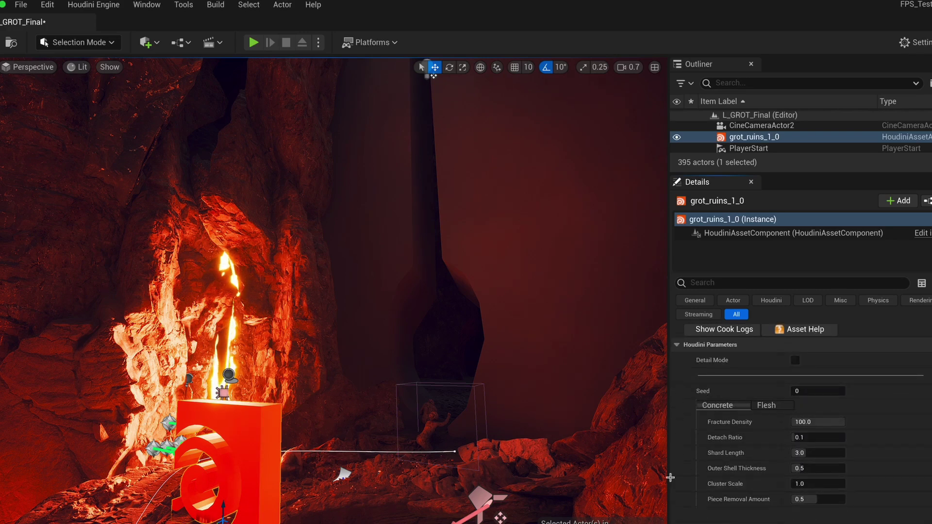
{"action": "left_click", "coordinate": [766, 408]}
{"action": "left_click", "coordinate": [740, 408]}
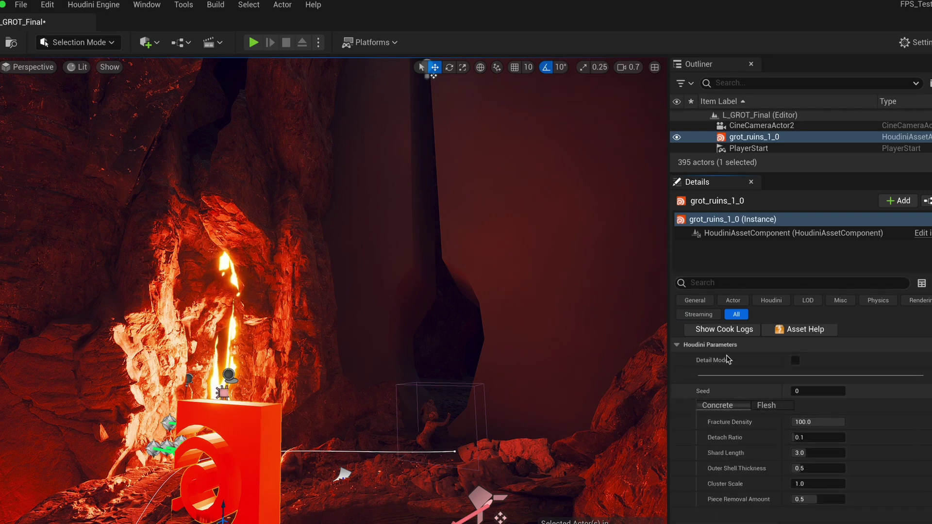
- Change the Blockout Mesh input to World Input and assign the Blockout_Building_Ruins_02 mesh from the level to it
{"action": "scroll", "coordinate": [884, 388], "scroll_direction": "down", "scroll_amount": 1}
{"action": "scroll", "coordinate": [704, 486], "scroll_direction": "down", "scroll_amount": 4}
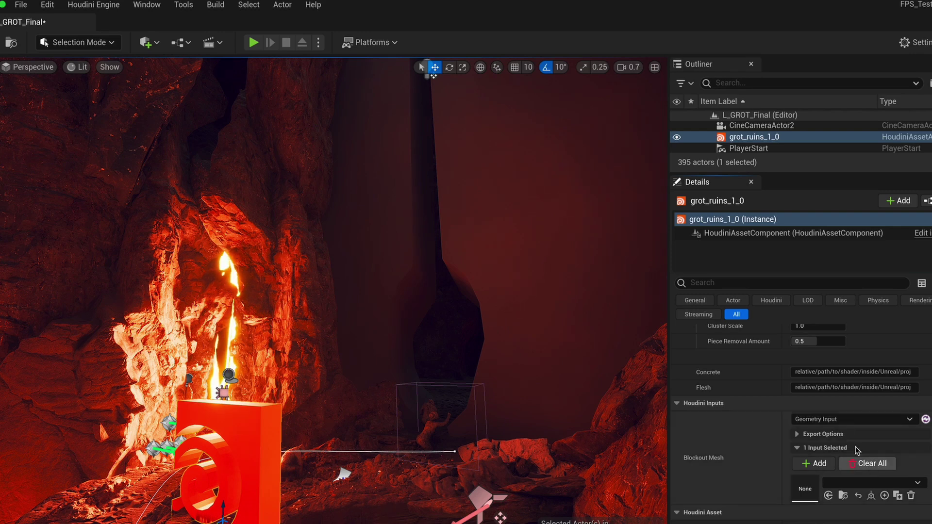
{"action": "left_click", "coordinate": [820, 420]}
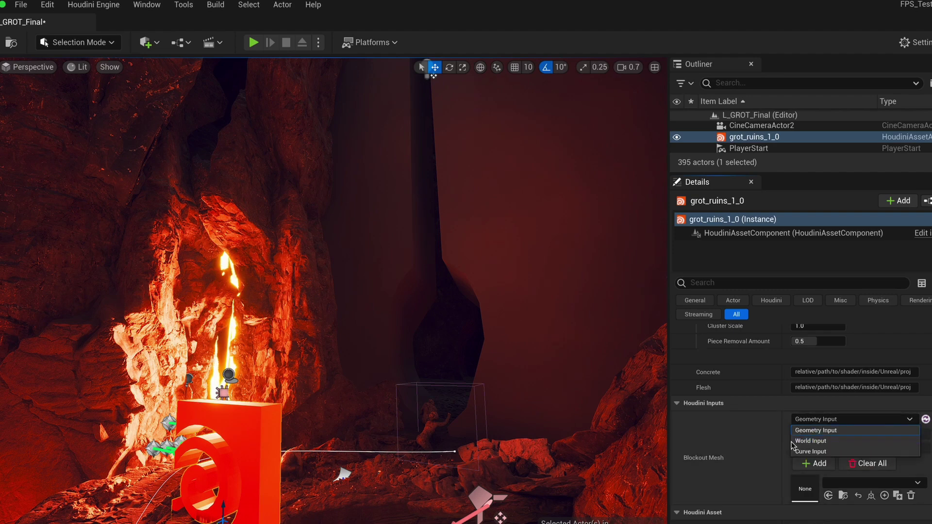
{"action": "left_click", "coordinate": [826, 441]}
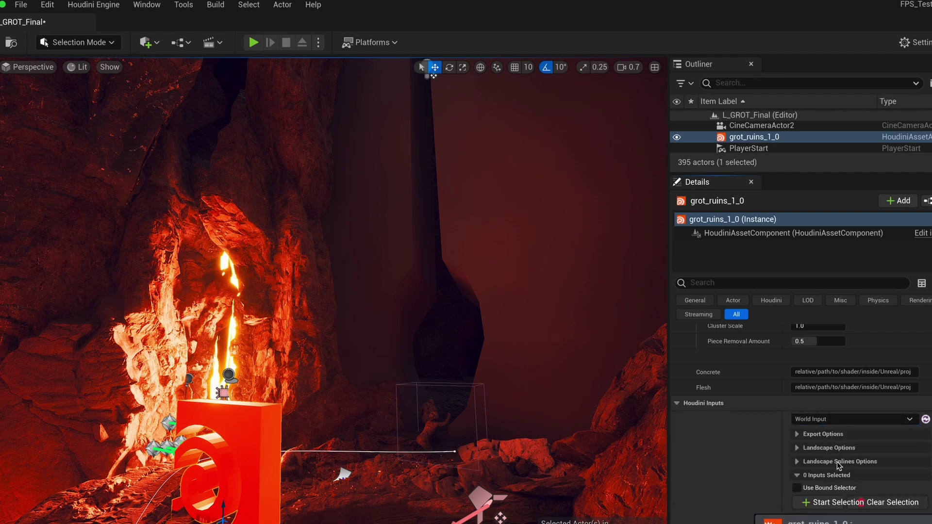
{"action": "scroll", "coordinate": [802, 444], "scroll_direction": "down", "scroll_amount": 3}
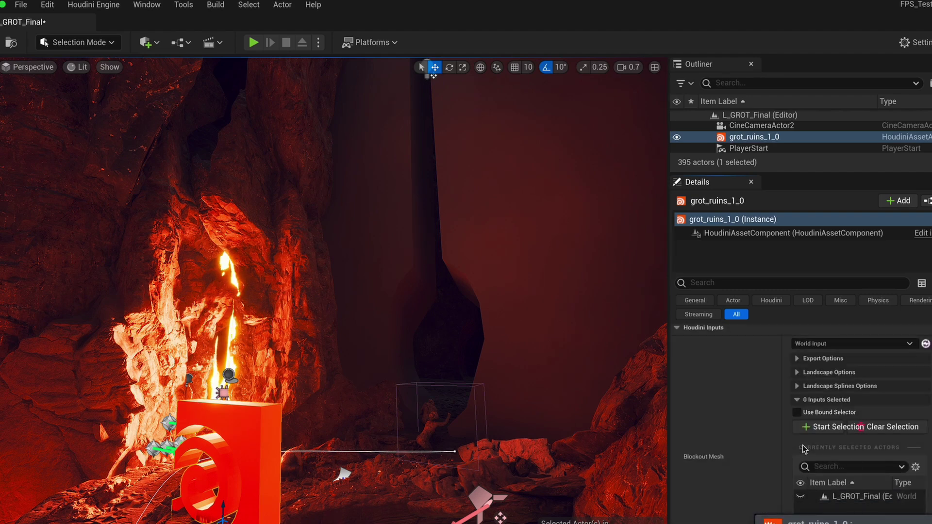
{"action": "left_click", "coordinate": [811, 429]}
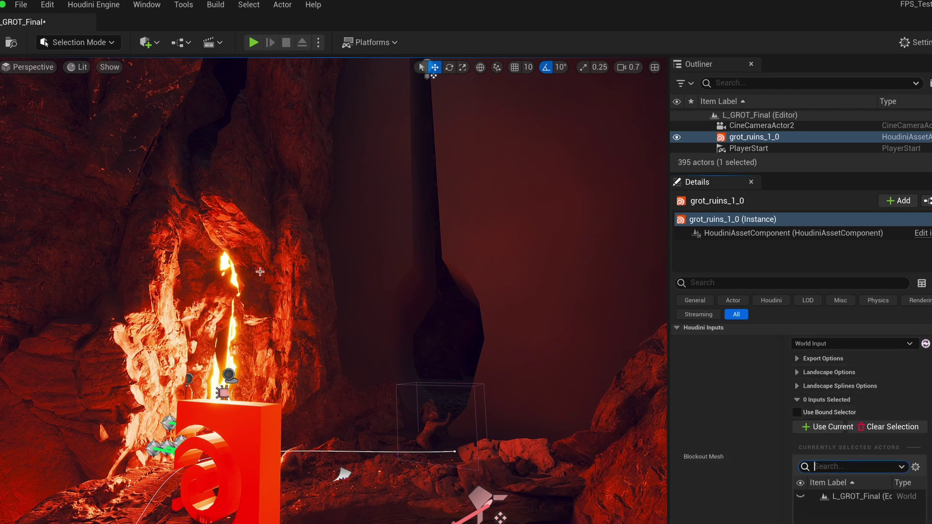
{"action": "left_click", "coordinate": [308, 264]}
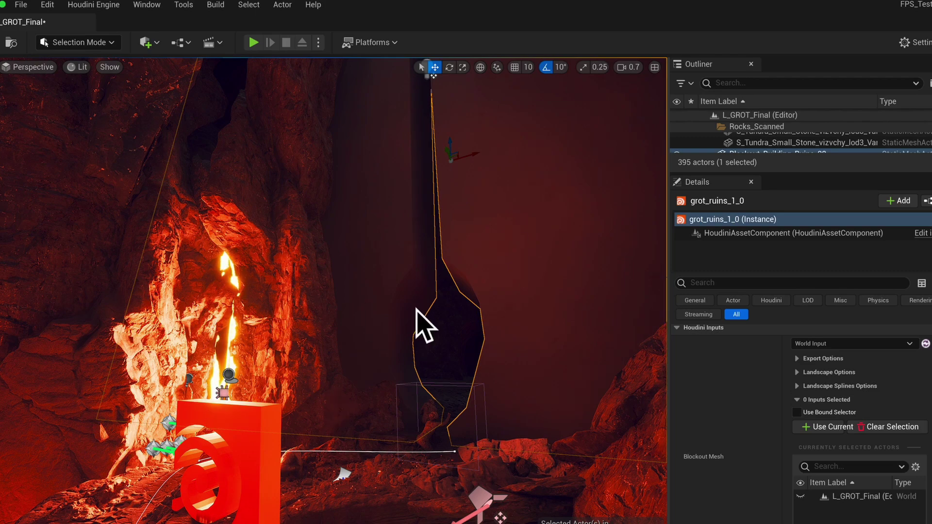
{"action": "left_click", "coordinate": [820, 428]}
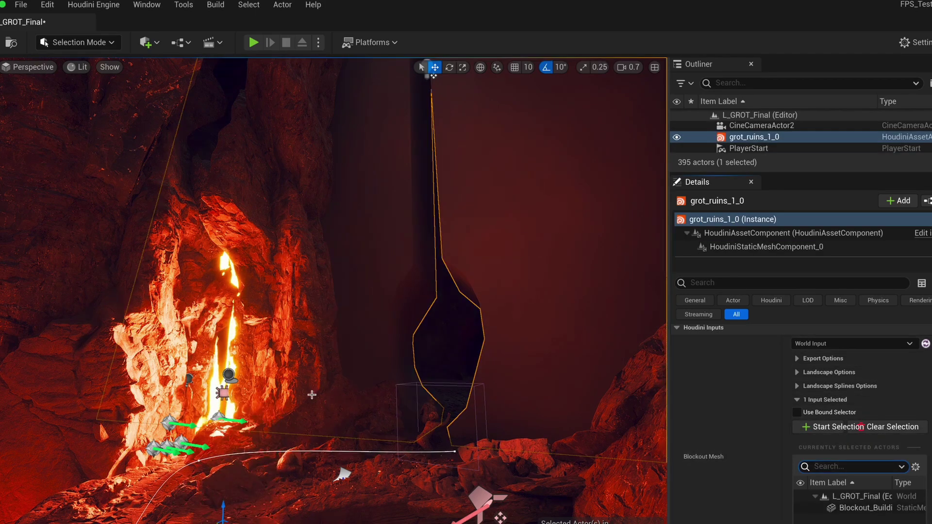
- Hide grot_ruins_1_0 in the level and select the Blockout_Building_Ruins_02 mesh
{"action": "right_click_drag", "start_coordinate": [544, 311], "coordinate": [592, 219]}
{"action": "mouse_move", "coordinate": [441, 331]}
{"action": "right_mouse_down"}
{"action": "mouse_move", "coordinate": [458, 315]}
{"action": "mouse_move", "coordinate": [441, 331]}
{"action": "right_mouse_up"}
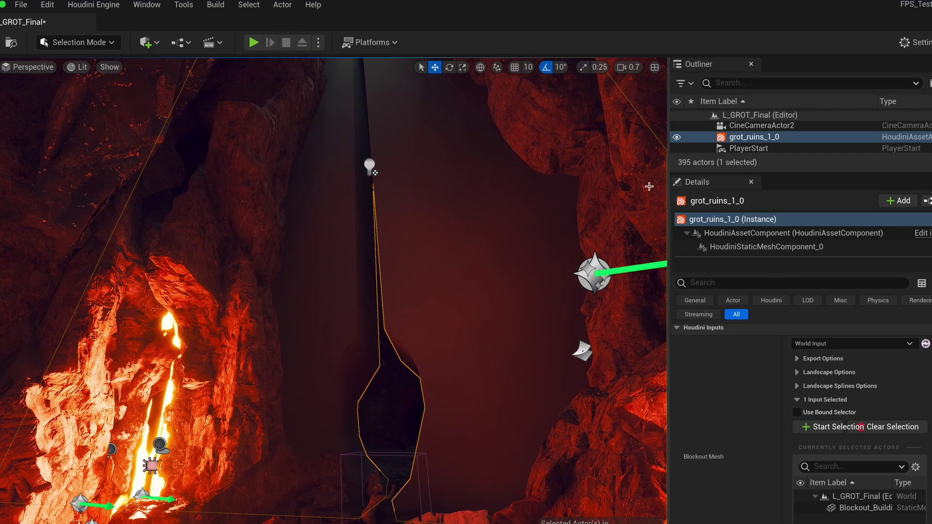
{"action": "left_click", "coordinate": [676, 137]}
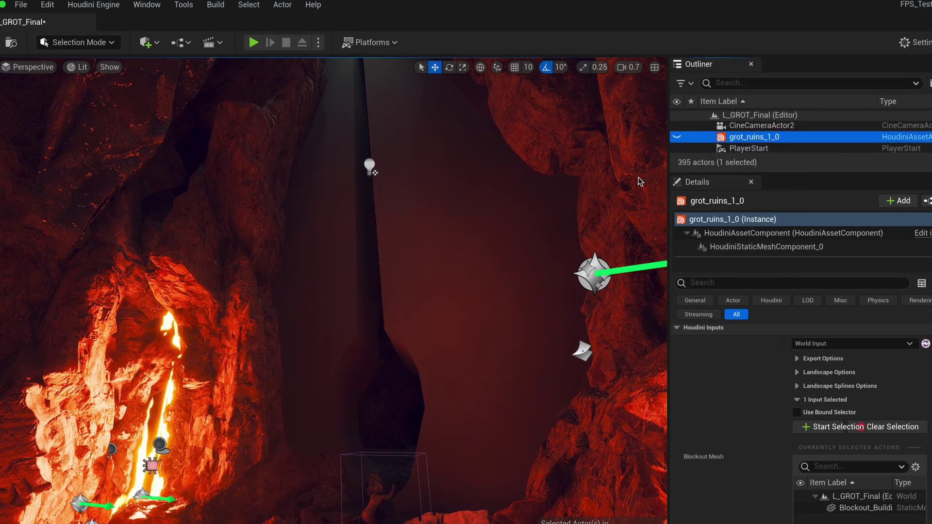
{"action": "left_click", "coordinate": [421, 291]}
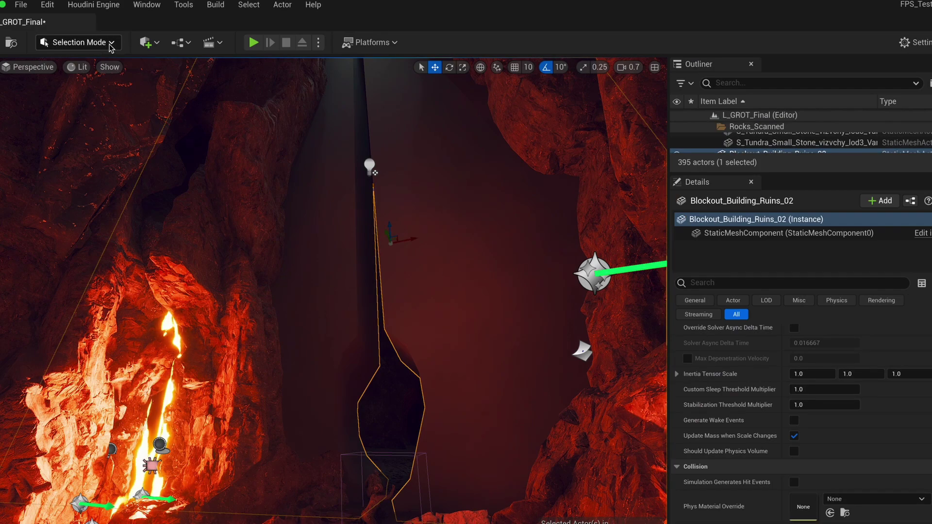
- Switch to Mesh Paint mode, activate vertex color painting, and swap the colors so the paint color is black
{"action": "left_click", "coordinate": [65, 43]}
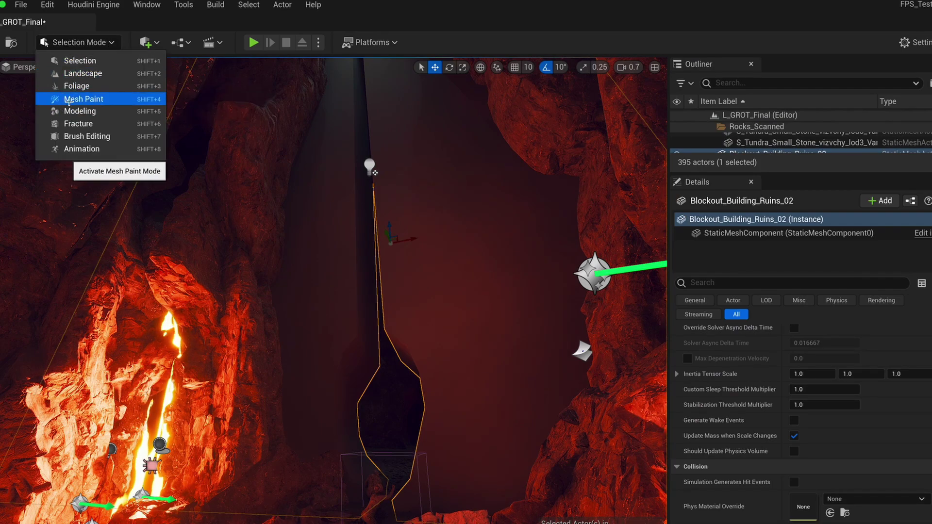
{"action": "left_click", "coordinate": [59, 99]}
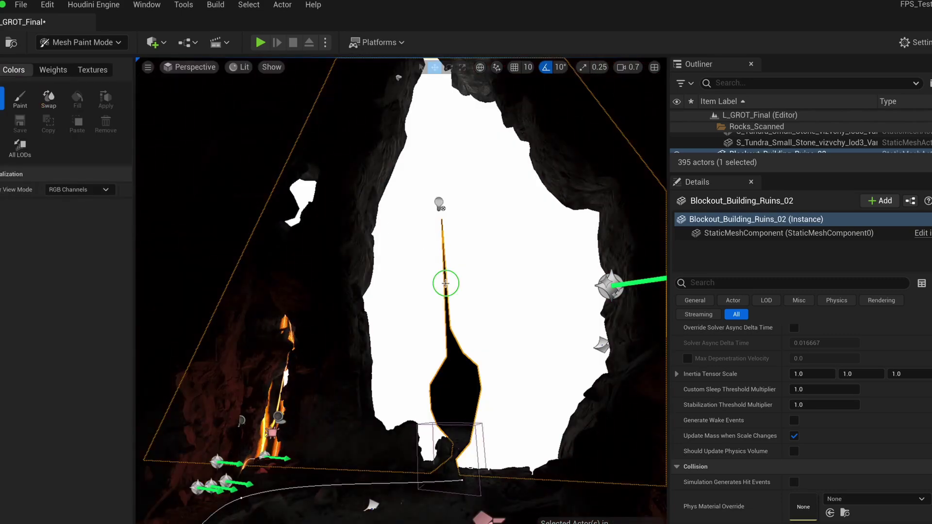
{"action": "key", "text": "w"}
{"action": "right_click_drag", "start_coordinate": [441, 246], "coordinate": [463, 255]}
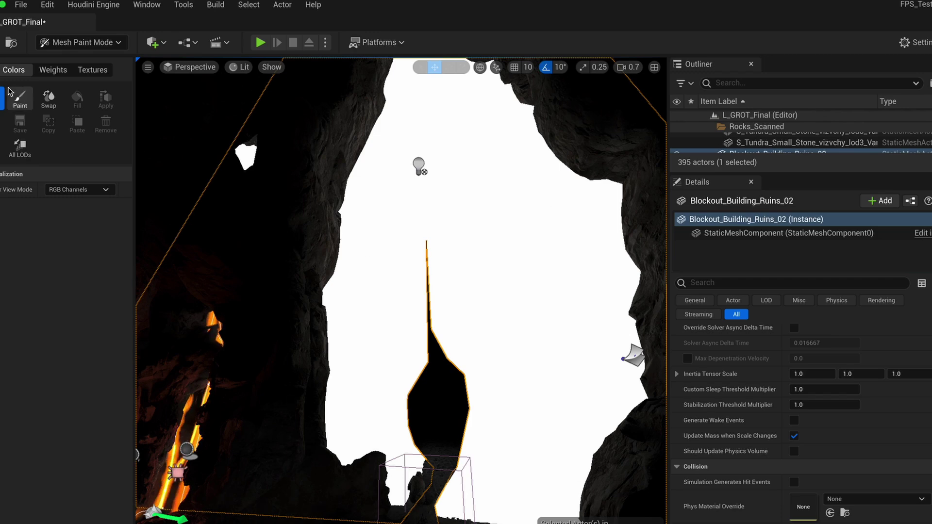
{"action": "left_click", "coordinate": [20, 99]}
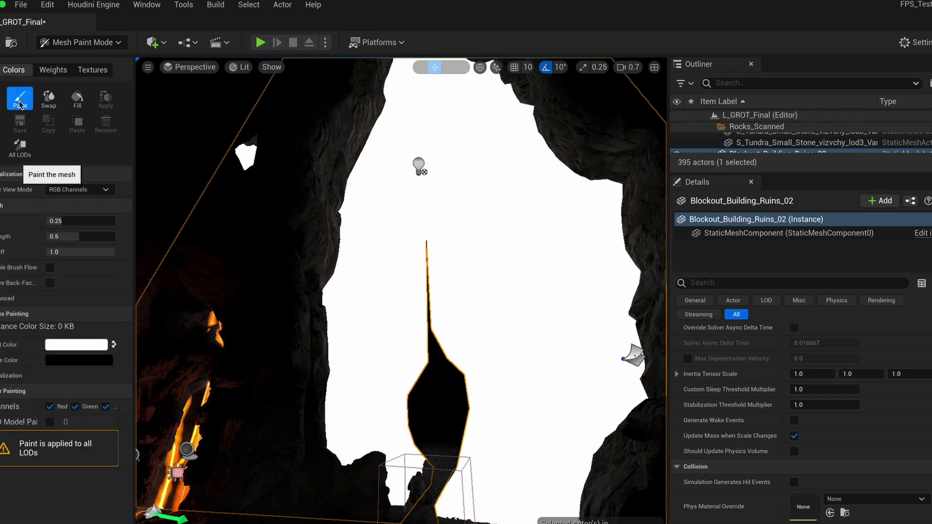
{"action": "left_click", "coordinate": [113, 344]}
- Paint black vertex color on the blockout building around the bottom opening and along both sides of the crack
{"action": "scroll", "coordinate": [464, 464], "scroll_direction": "down", "scroll_amount": 2}
{"action": "scroll", "coordinate": [464, 464], "scroll_direction": "up", "scroll_amount": 3}
{"action": "right_click_drag", "start_coordinate": [465, 461], "coordinate": [451, 478]}
{"action": "scroll", "coordinate": [485, 441], "scroll_direction": "up", "scroll_amount": 2}
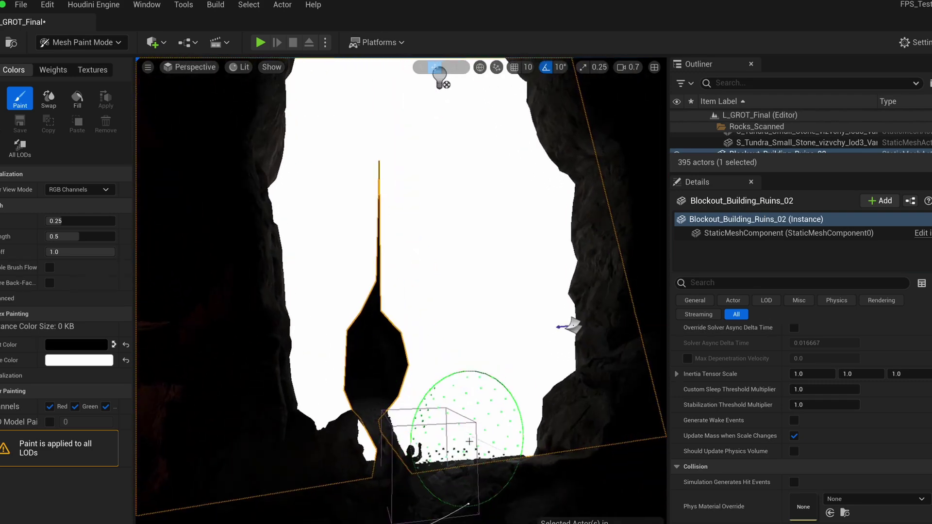
{"action": "mouse_move", "coordinate": [427, 371]}
{"action": "left_mouse_down"}
{"action": "mouse_move", "coordinate": [417, 385]}
{"action": "mouse_move", "coordinate": [406, 167]}
{"action": "mouse_move", "coordinate": [339, 342]}
{"action": "mouse_move", "coordinate": [359, 414]}
{"action": "left_mouse_up"}
{"action": "mouse_move", "coordinate": [359, 414]}
{"action": "right_mouse_down"}
{"action": "mouse_move", "coordinate": [499, 431]}
{"action": "mouse_move", "coordinate": [316, 283]}
{"action": "right_mouse_up"}
{"action": "left_click_drag", "start_coordinate": [316, 283], "coordinate": [312, 320]}
{"action": "mouse_move", "coordinate": [364, 287]}
{"action": "right_mouse_down"}
{"action": "mouse_move", "coordinate": [389, 256]}
{"action": "mouse_move", "coordinate": [340, 270]}
{"action": "mouse_move", "coordinate": [381, 235]}
{"action": "mouse_move", "coordinate": [389, 187]}
{"action": "mouse_move", "coordinate": [418, 154]}
{"action": "mouse_move", "coordinate": [350, 316]}
{"action": "right_mouse_up"}
{"action": "mouse_move", "coordinate": [350, 316]}
{"action": "left_mouse_down"}
{"action": "mouse_move", "coordinate": [375, 331]}
{"action": "mouse_move", "coordinate": [358, 323]}
{"action": "mouse_move", "coordinate": [387, 327]}
{"action": "left_mouse_up"}
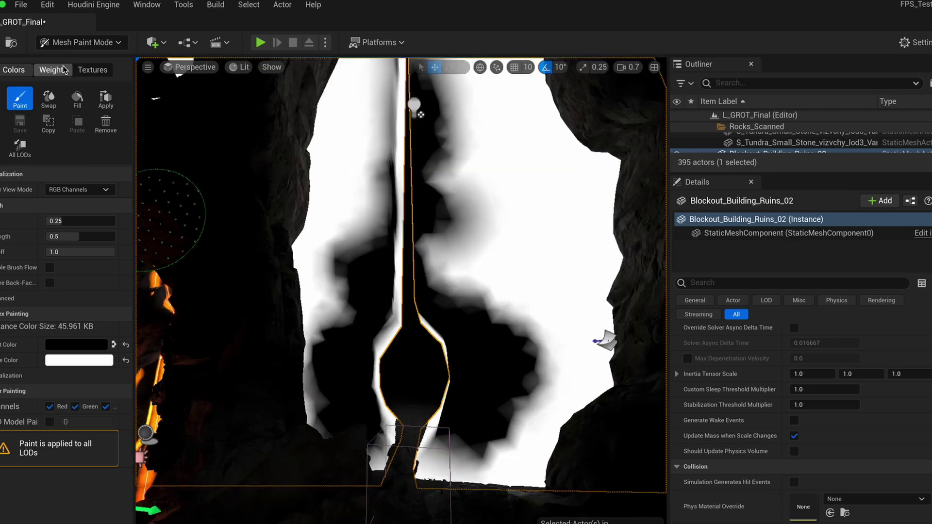
- Return to Selection mode, hide Blockout_Building_Ruins_02 and show grot_ruins_1_0 in its place
{"action": "left_click", "coordinate": [78, 42]}
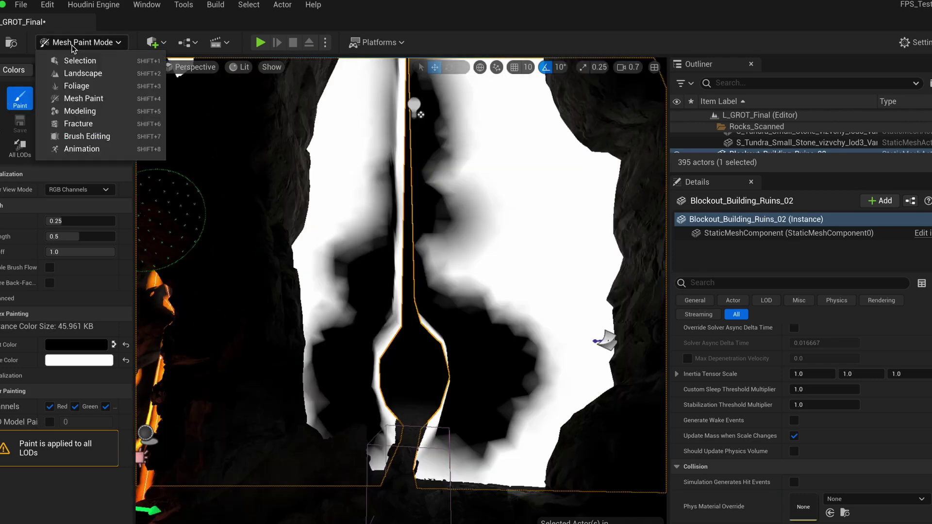
{"action": "left_click", "coordinate": [78, 61]}
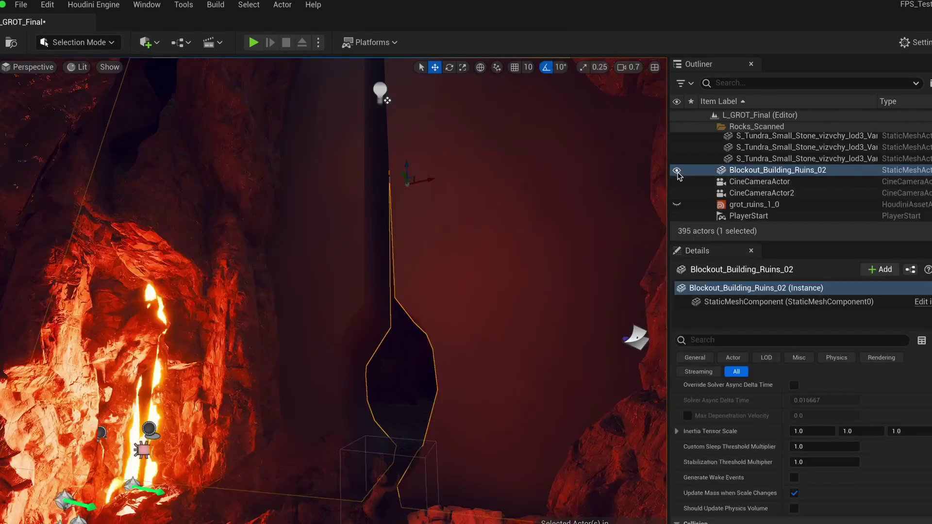
{"action": "left_click", "coordinate": [677, 170]}
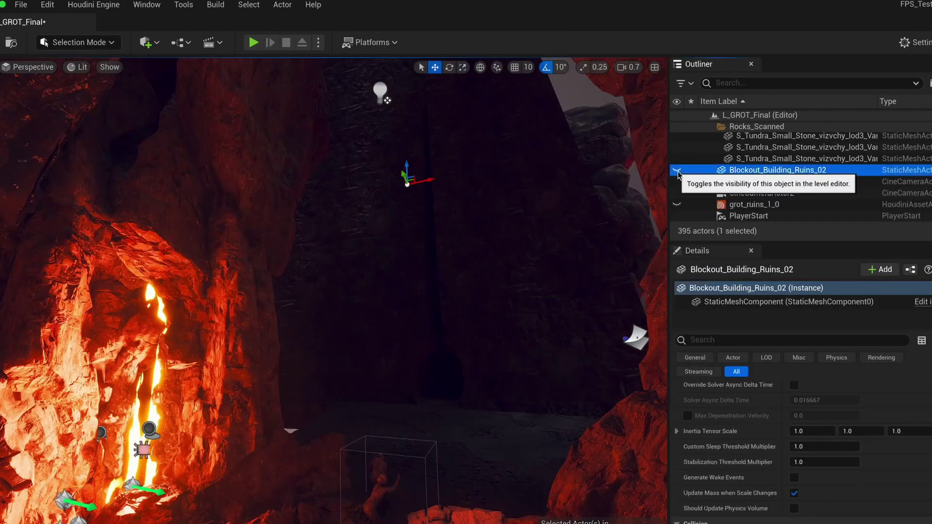
{"action": "left_click", "coordinate": [677, 205]}
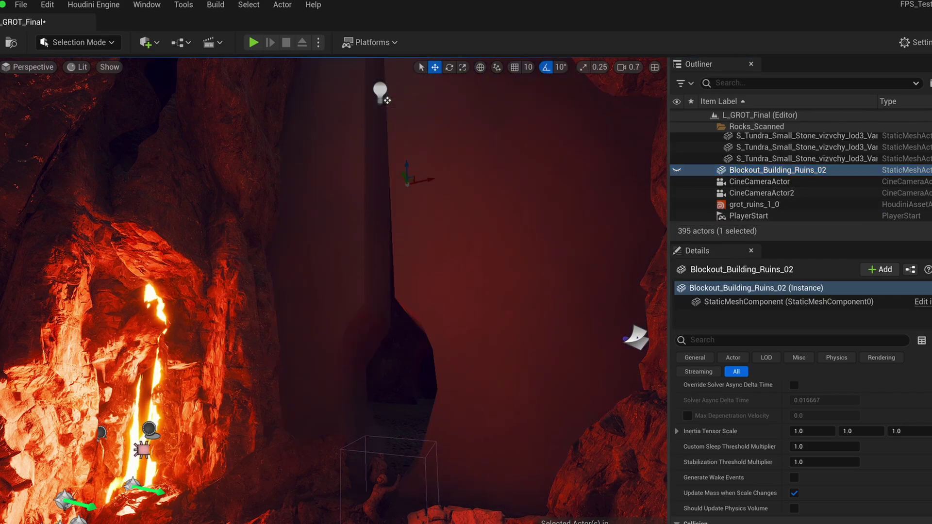
- Select the grot_ruins_1_0 asset in the level and recook it with the painted blockout mesh
{"action": "scroll", "coordinate": [470, 327], "scroll_direction": "down", "scroll_amount": 5}
{"action": "left_click", "coordinate": [469, 326]}
{"action": "scroll", "coordinate": [801, 499], "scroll_direction": "down", "scroll_amount": 6}
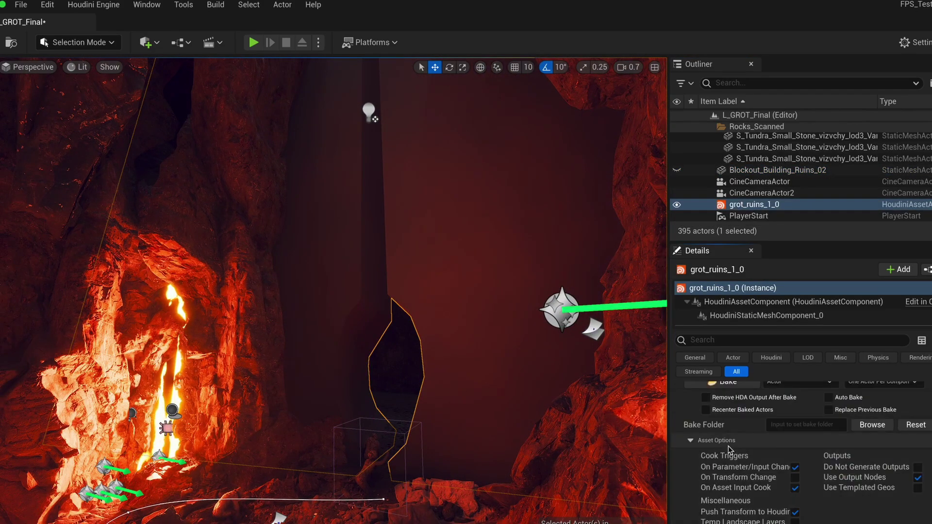
{"action": "scroll", "coordinate": [776, 456], "scroll_direction": "up", "scroll_amount": 5}
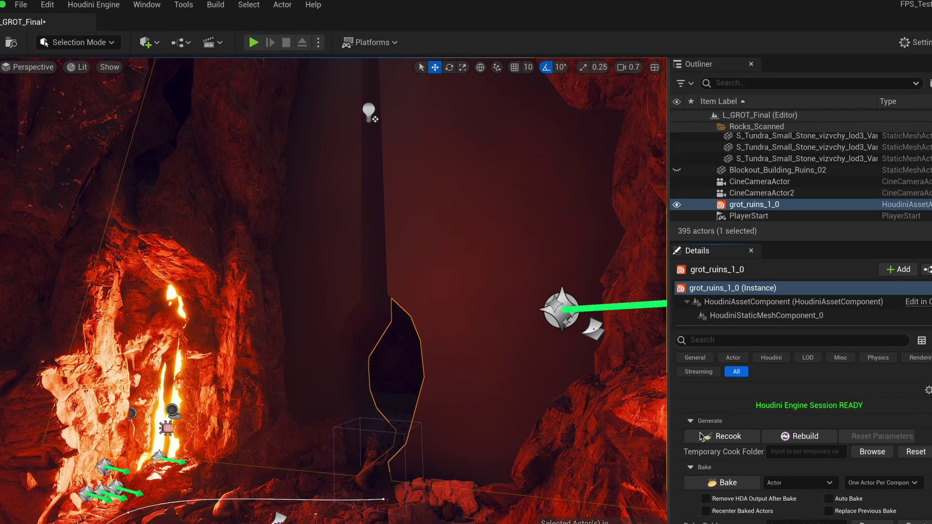
{"action": "left_click", "coordinate": [728, 435]}
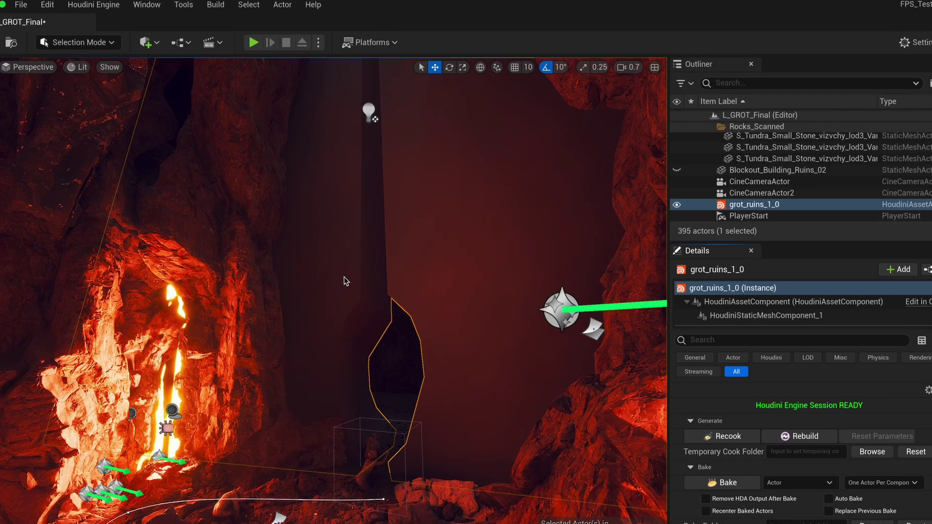
- Open Houdini Session Sync from Unreal and inspect the synced ruins mesh and its object nodes in Houdini
{"action": "left_click", "coordinate": [108, 5]}
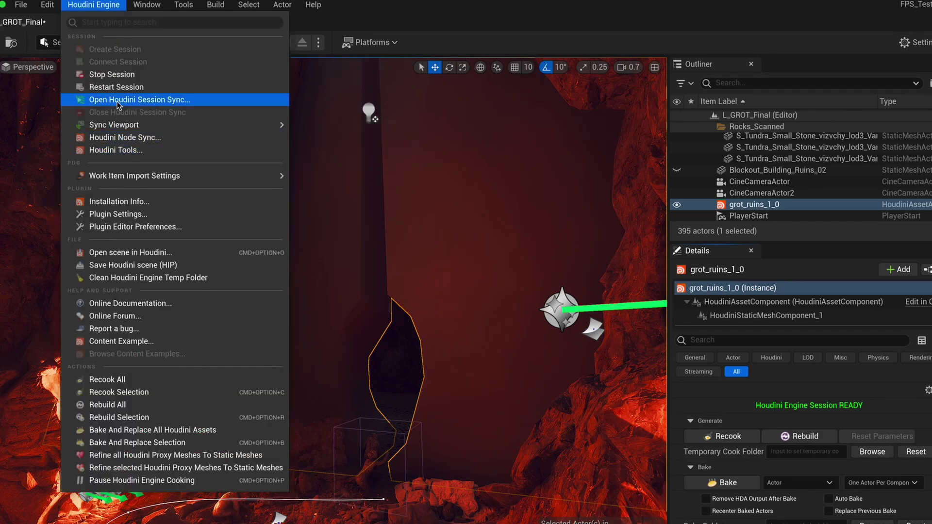
{"action": "left_click", "coordinate": [97, 100]}
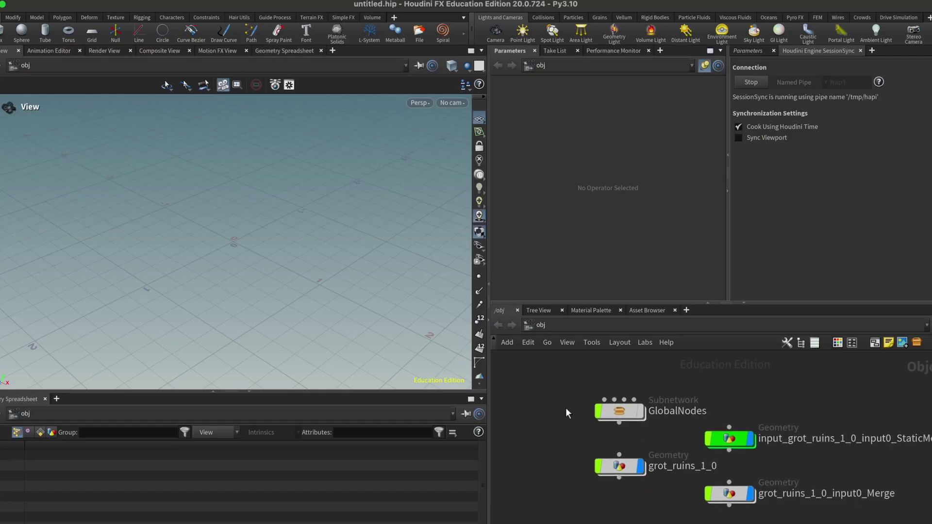
{"action": "left_click_drag", "start_coordinate": [339, 274], "coordinate": [26, 365]}
{"action": "key", "text": "f"}
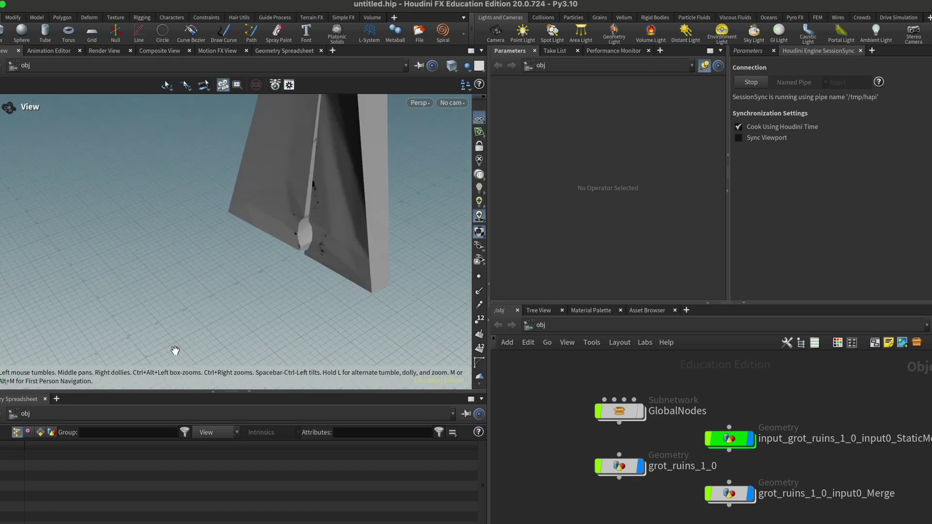
{"action": "left_click_drag", "start_coordinate": [184, 345], "coordinate": [310, 296]}
{"action": "middle_click_drag", "start_coordinate": [644, 479], "coordinate": [586, 489]}
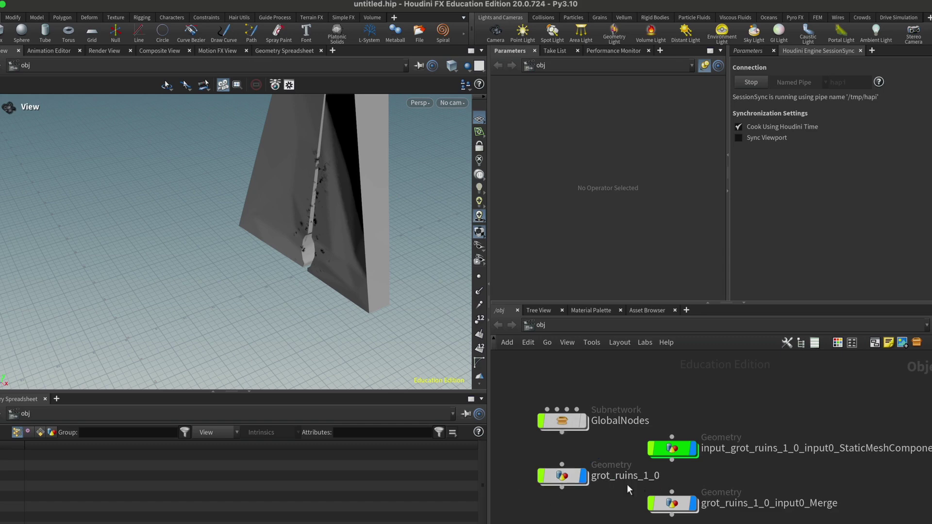
- Go into the grot_ruins_1_0 object and open the network of its grot_ruins1 asset node
{"action": "double_click", "coordinate": [562, 476]}
{"action": "left_click_drag", "start_coordinate": [729, 457], "coordinate": [684, 468]}
{"action": "left_click_drag", "start_coordinate": [767, 491], "coordinate": [616, 439]}
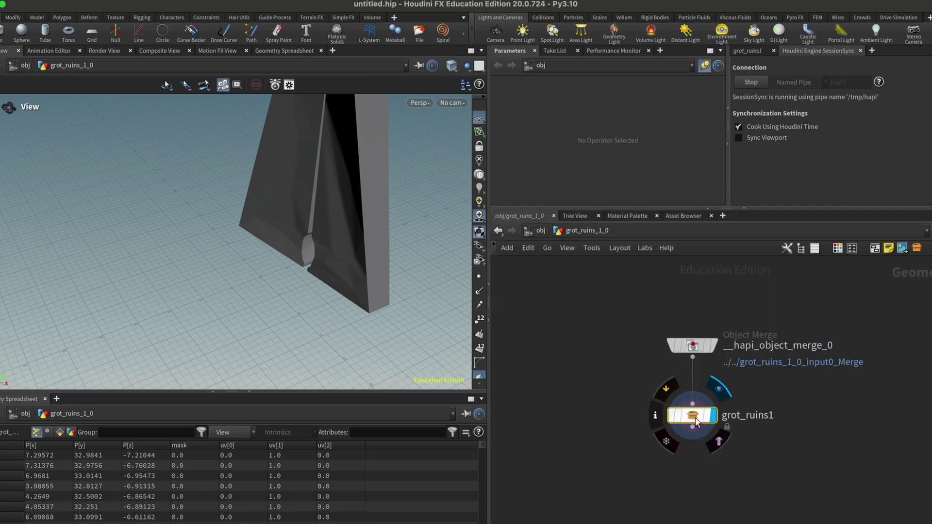
{"action": "double_click", "coordinate": [695, 418]}
{"action": "left_click_drag", "start_coordinate": [618, 291], "coordinate": [832, 522]}
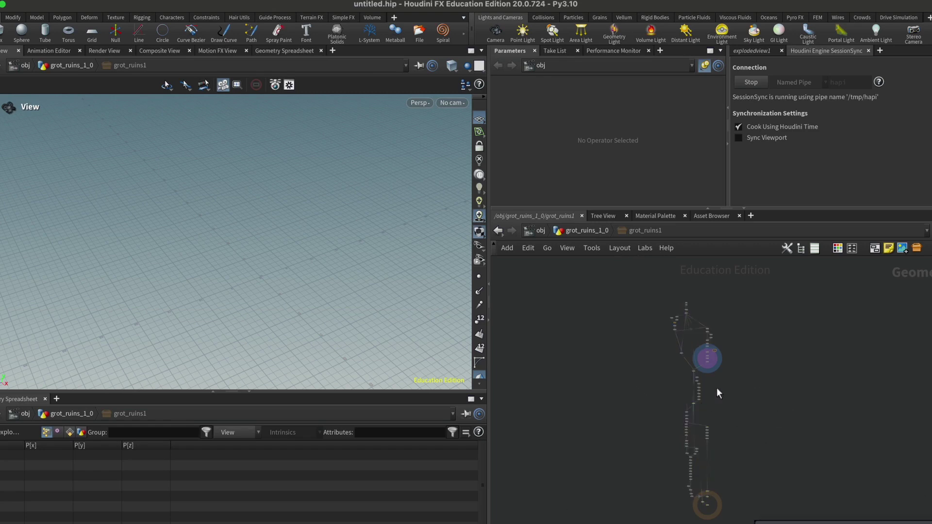
- Try to change the display flag of a node inside the locked grot_ruins1 asset, and return to the parent network
{"action": "scroll", "coordinate": [713, 359], "scroll_direction": "up", "scroll_amount": 5}
{"action": "left_click", "coordinate": [694, 344]}
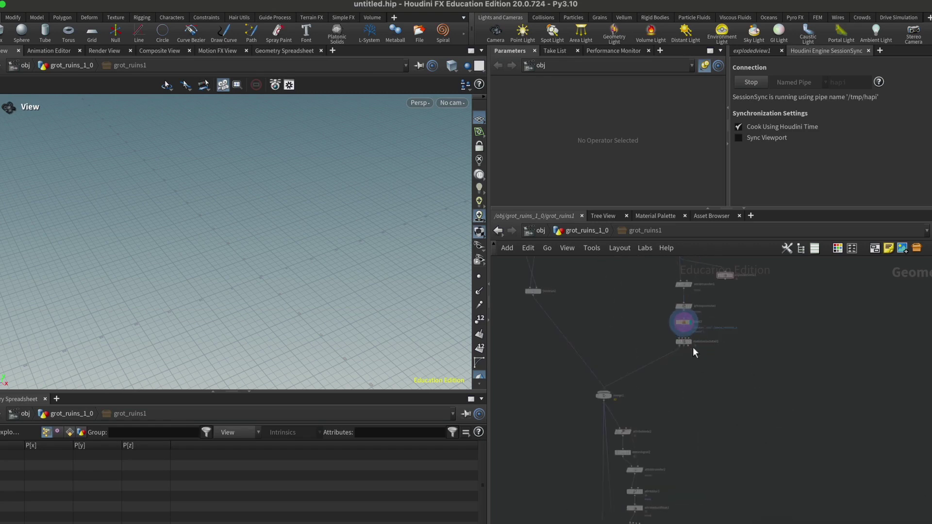
{"action": "left_click", "coordinate": [690, 342]}
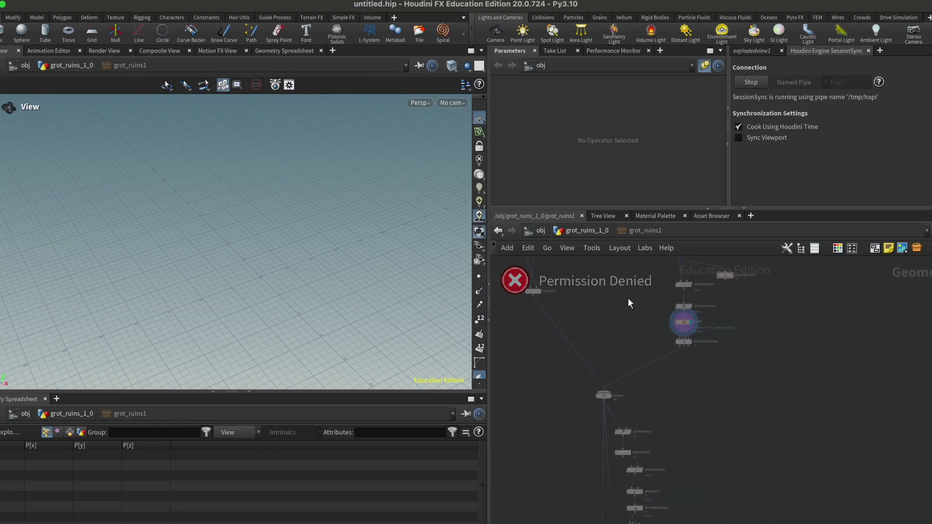
{"action": "left_click", "coordinate": [581, 236]}
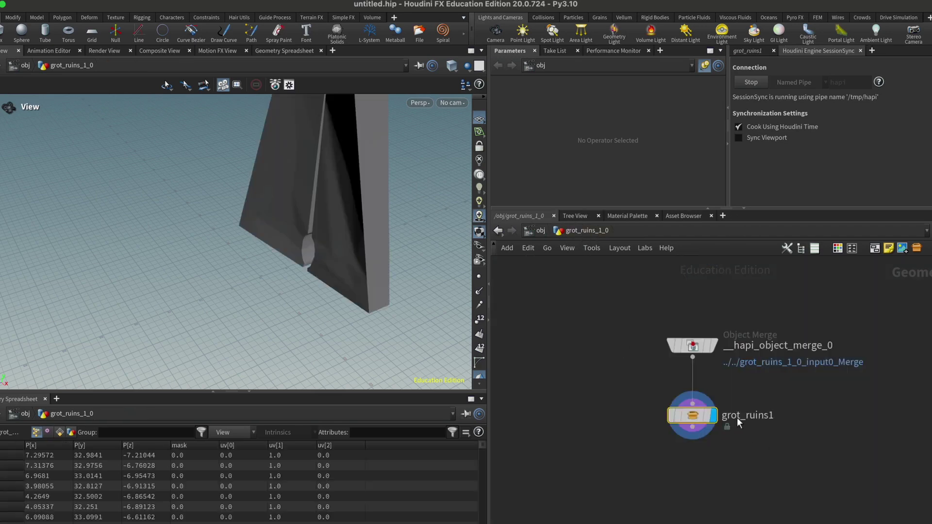
- Allow editing of the grot_ruins1 asset's contents and display the output0 node at the end of its network
{"action": "right_click", "coordinate": [693, 421]}
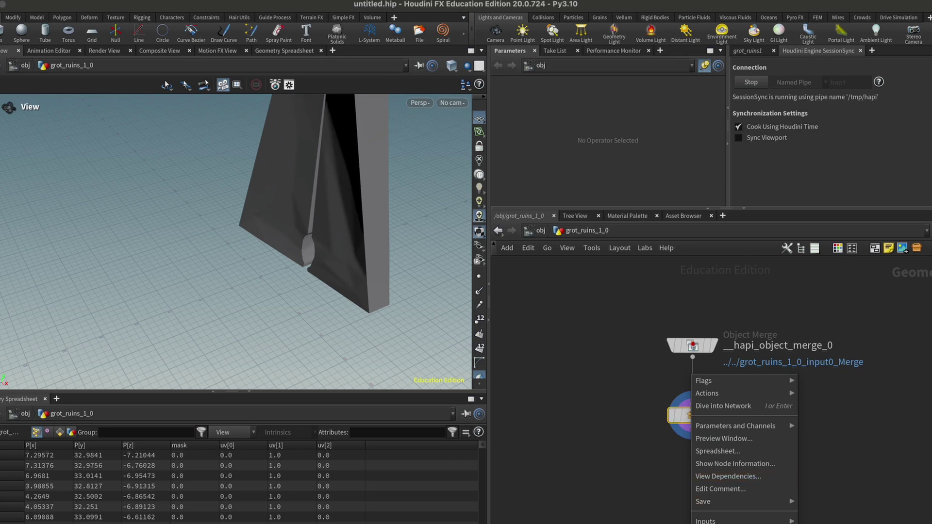
{"action": "left_click", "coordinate": [734, 523]}
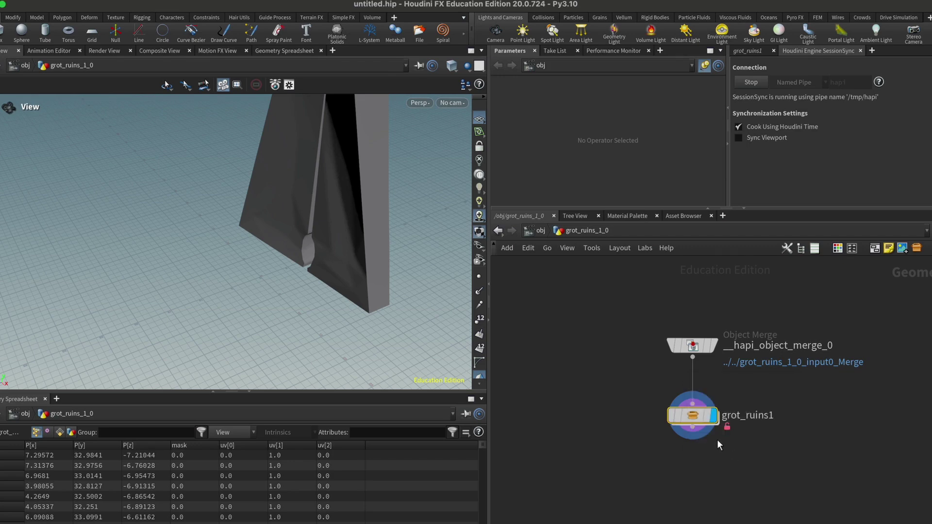
{"action": "double_click", "coordinate": [694, 415]}
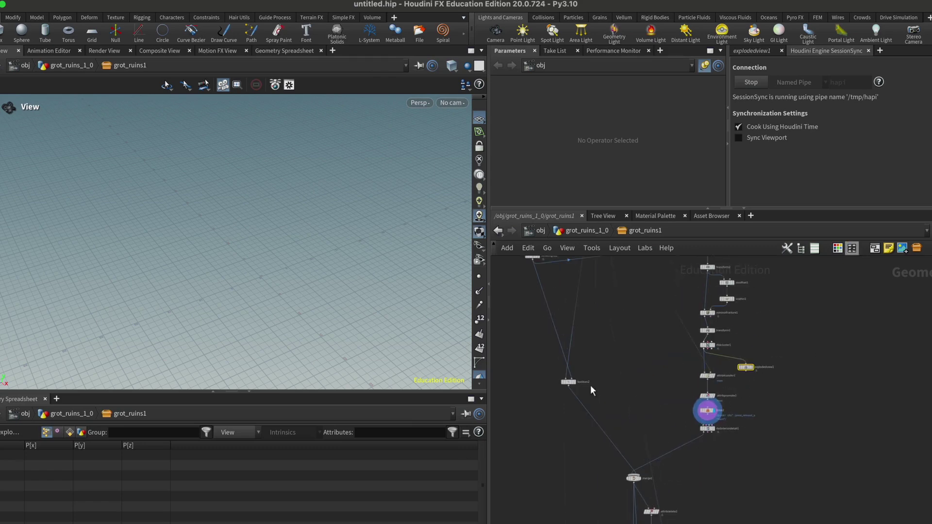
{"action": "scroll", "coordinate": [770, 518], "scroll_direction": "down", "scroll_amount": 5}
{"action": "middle_click_drag", "start_coordinate": [765, 522], "coordinate": [695, 434]}
{"action": "scroll", "coordinate": [679, 447], "scroll_direction": "up", "scroll_amount": 5}
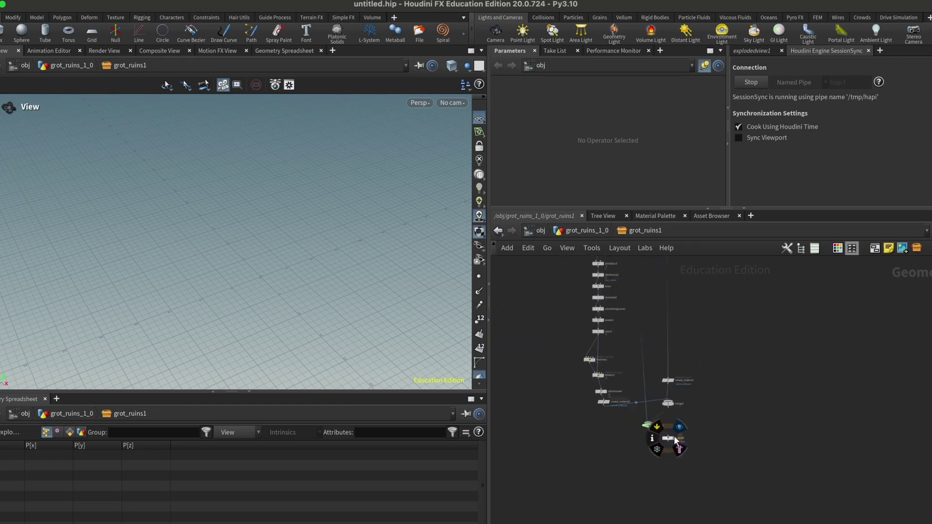
{"action": "left_click", "coordinate": [675, 438]}
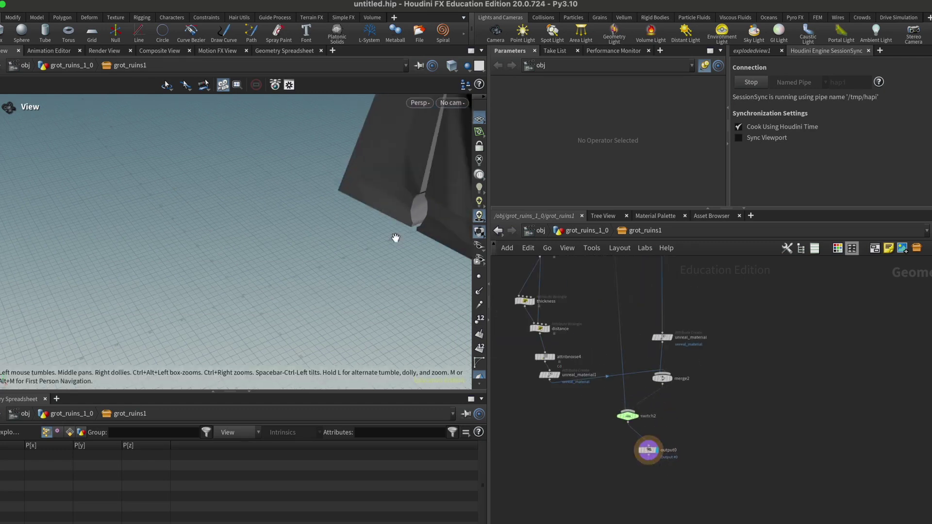
- Wire a Test Geometry: Pig Head node with Uniform Scale 10 into output0 and view the synced result in Unreal
{"action": "key", "text": "Tab"}
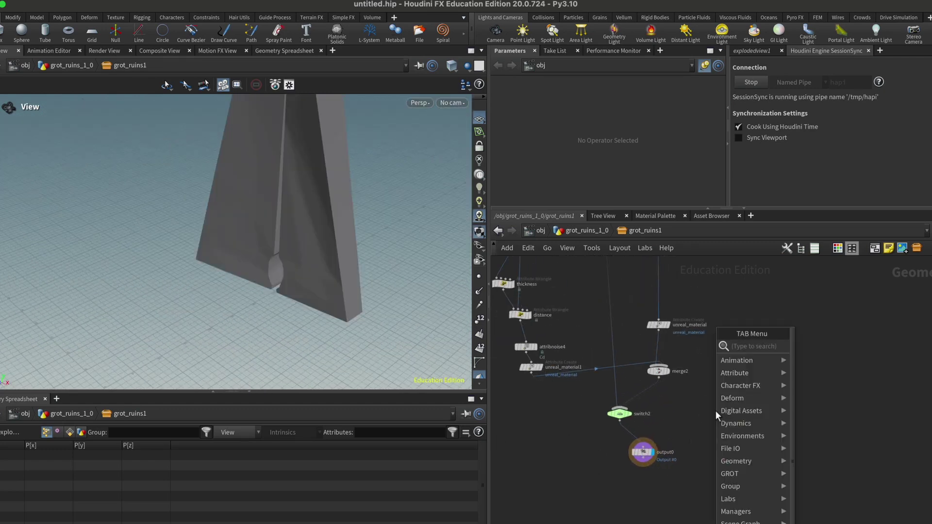
{"action": "type", "text": "pighea"}
{"action": "key", "text": "Return"}
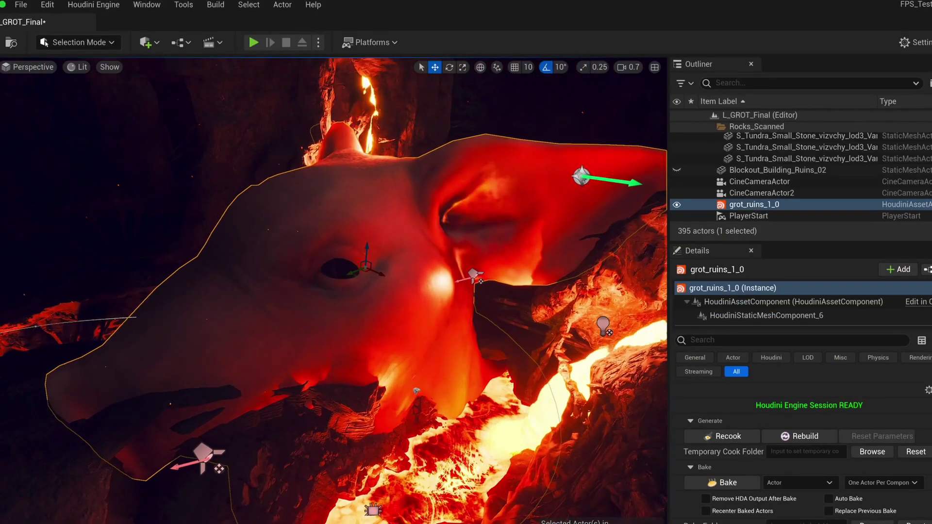
{"action": "right_click_drag", "start_coordinate": [501, 242], "coordinate": [503, 240]}
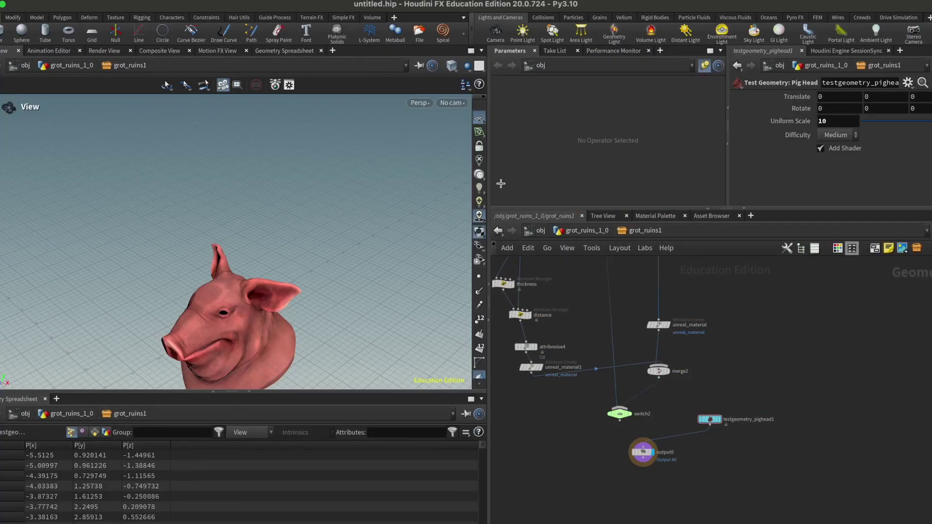
- Back in Houdini, move output0 below switch2 and reconnect switch2 to it in place of the pig head
{"action": "left_click_drag", "start_coordinate": [651, 453], "coordinate": [624, 464]}
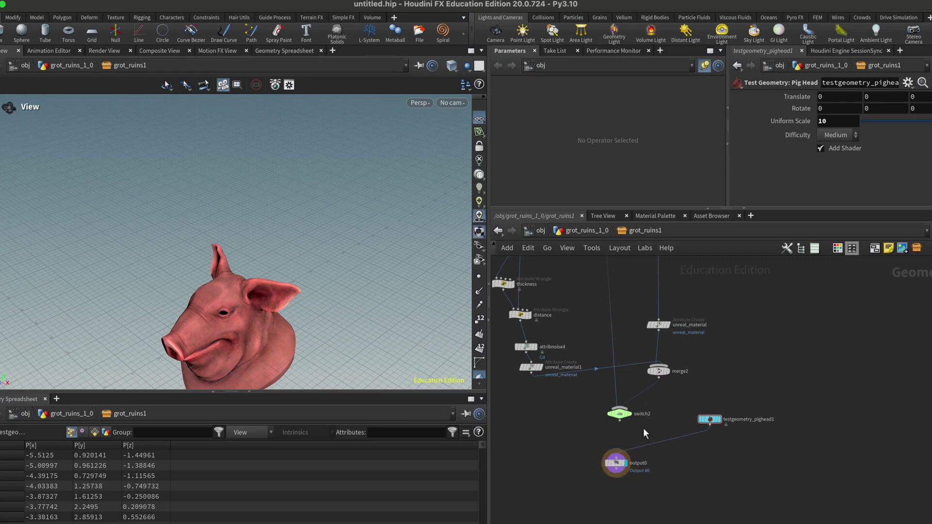
{"action": "left_click_drag", "start_coordinate": [623, 427], "coordinate": [625, 461]}
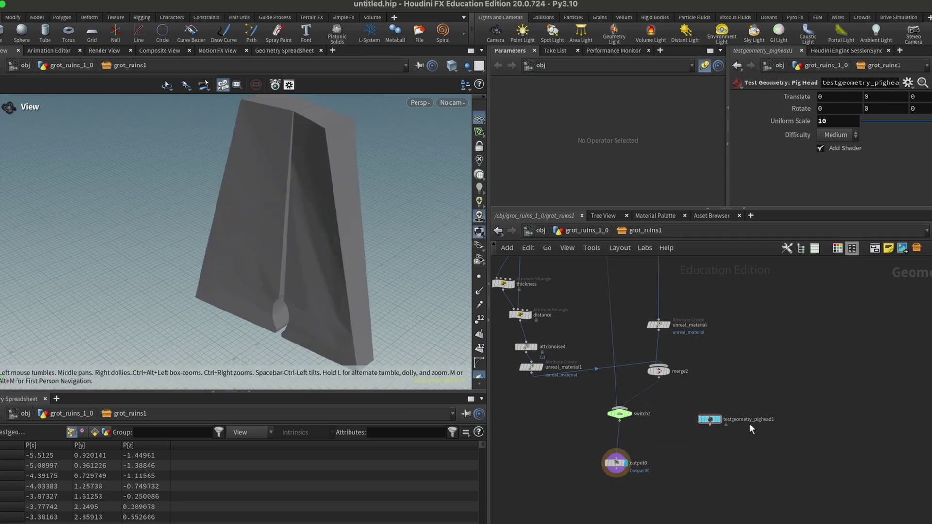
- Display the IN_Mesh null at the start of the network and examine the painted vertex color along the crack
{"action": "middle_click_drag", "start_coordinate": [725, 365], "coordinate": [724, 405]}
{"action": "middle_click_drag", "start_coordinate": [662, 299], "coordinate": [675, 476]}
{"action": "middle_click_drag", "start_coordinate": [631, 297], "coordinate": [653, 476]}
{"action": "middle_click_drag", "start_coordinate": [689, 313], "coordinate": [697, 466]}
{"action": "middle_click_drag", "start_coordinate": [690, 334], "coordinate": [699, 466]}
{"action": "middle_click_drag", "start_coordinate": [656, 314], "coordinate": [648, 436]}
{"action": "scroll", "coordinate": [625, 398], "scroll_direction": "up", "scroll_amount": 4}
{"action": "left_click_drag", "start_coordinate": [625, 399], "coordinate": [624, 373]}
{"action": "left_click", "coordinate": [634, 350]}
{"action": "left_click_drag", "start_coordinate": [693, 350], "coordinate": [554, 391]}
{"action": "left_click_drag", "start_coordinate": [342, 333], "coordinate": [350, 310]}
{"action": "scroll", "coordinate": [347, 314], "scroll_direction": "up", "scroll_amount": 4}
{"action": "left_click_drag", "start_coordinate": [167, 338], "coordinate": [266, 245]}
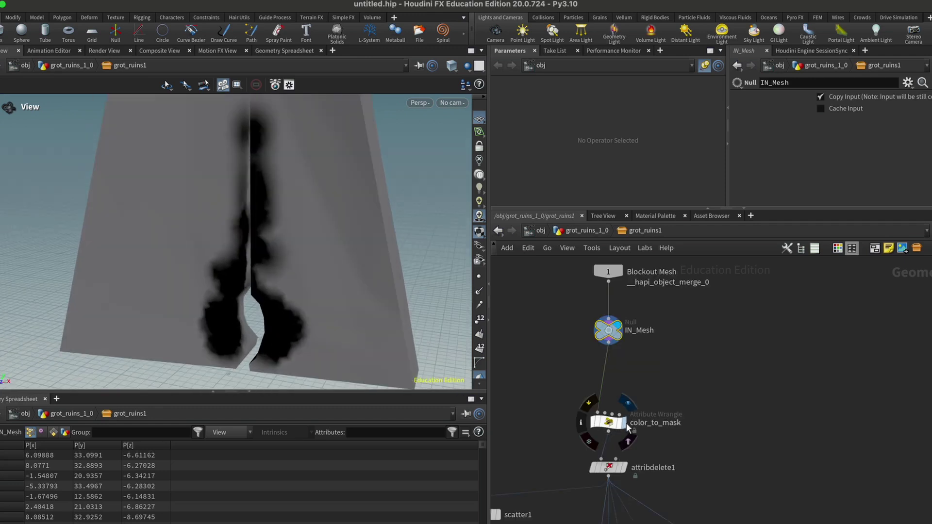
- Display the color_to_mask wrangle and examine its expression and output mesh around the bottom opening
{"action": "left_click", "coordinate": [625, 423]}
{"action": "left_click_drag", "start_coordinate": [701, 394], "coordinate": [576, 434]}
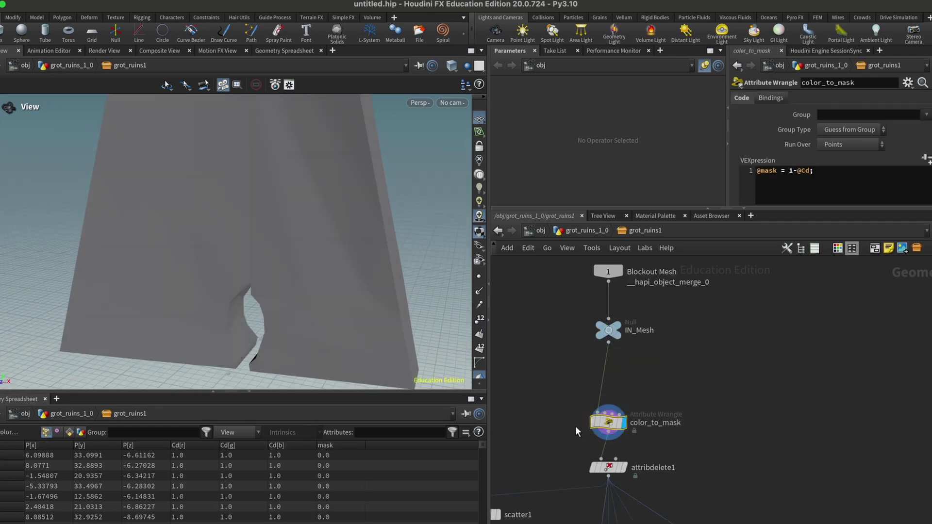
{"action": "left_click_drag", "start_coordinate": [293, 266], "coordinate": [289, 282]}
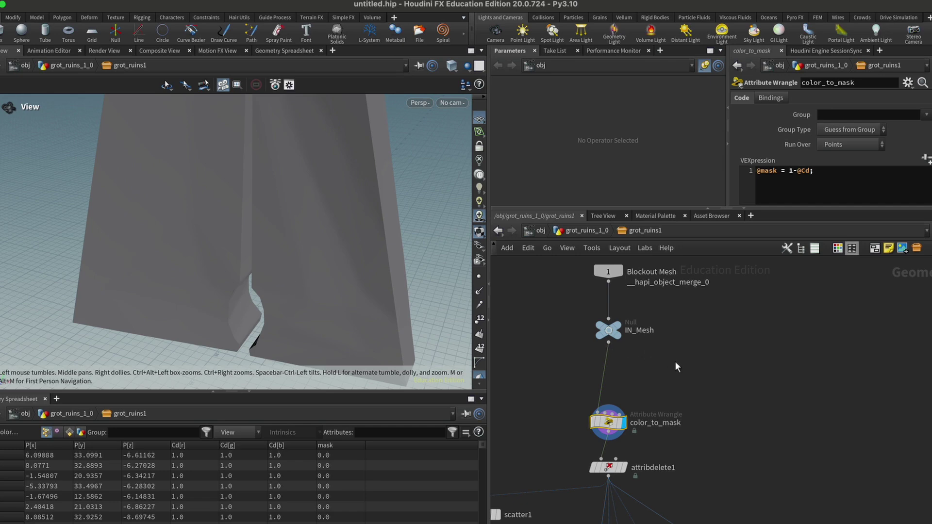
- Display IN_Mesh again and examine its Cd color values among the vertex attributes in the Geometry Spreadsheet
{"action": "left_click_drag", "start_coordinate": [698, 370], "coordinate": [565, 313]}
{"action": "left_click", "coordinate": [622, 326]}
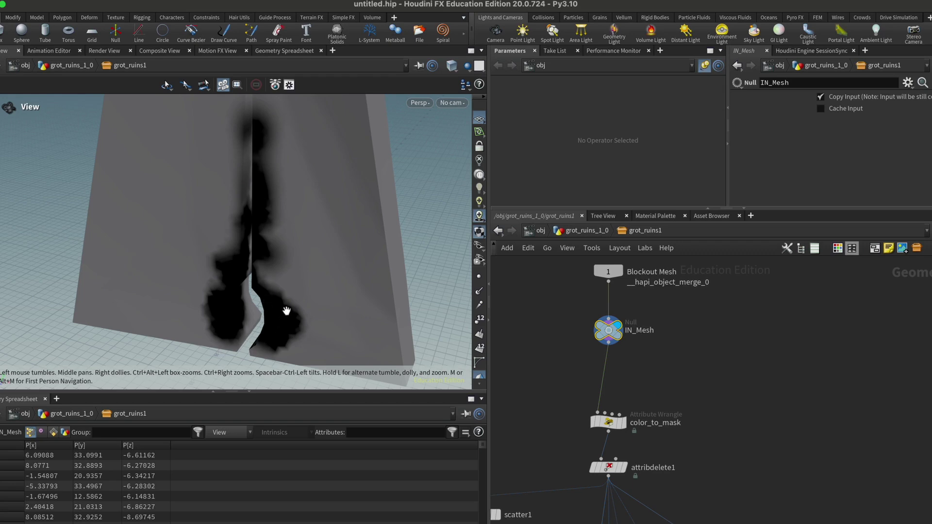
{"action": "left_click", "coordinate": [42, 432]}
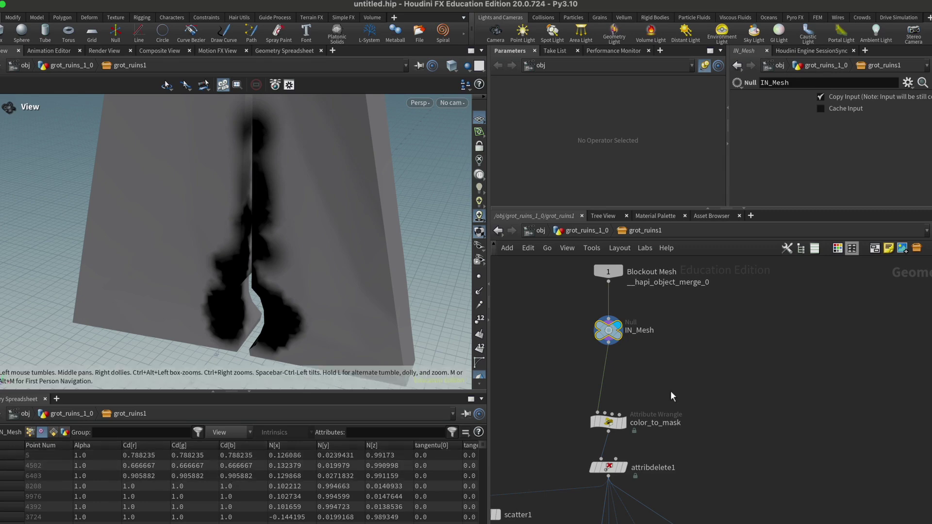
- Display the color_to_mask node and visualize its mask attribute as color on the building
{"action": "left_click_drag", "start_coordinate": [612, 425], "coordinate": [613, 406]}
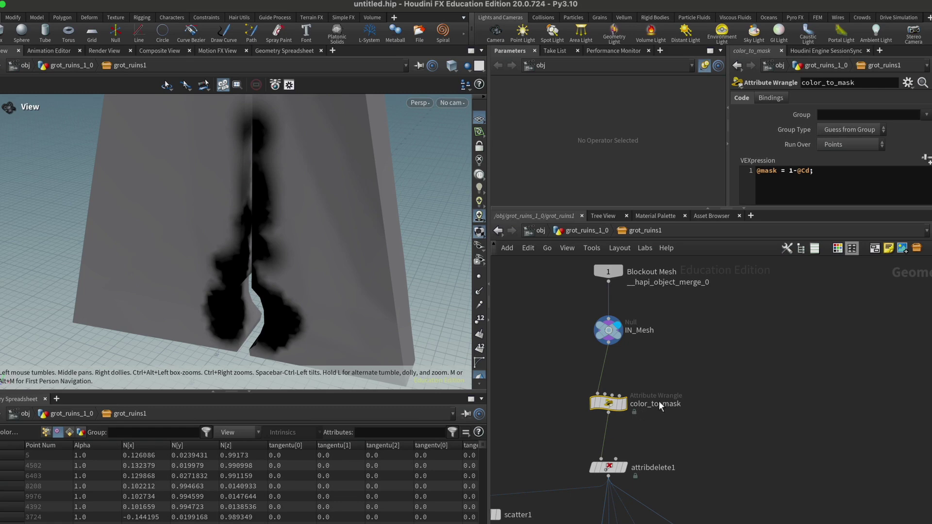
{"action": "left_click", "coordinate": [632, 405]}
{"action": "left_click", "coordinate": [625, 404]}
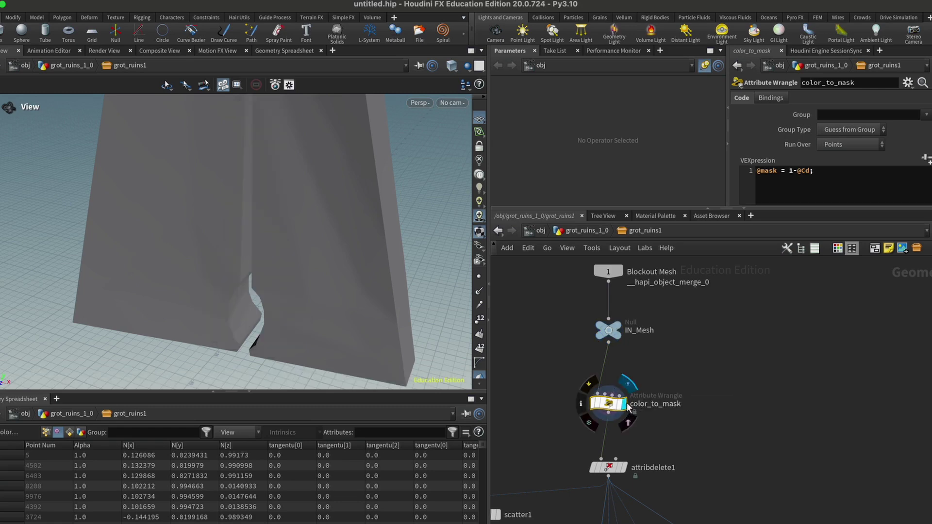
{"action": "left_click_drag", "start_coordinate": [771, 382], "coordinate": [580, 423]}
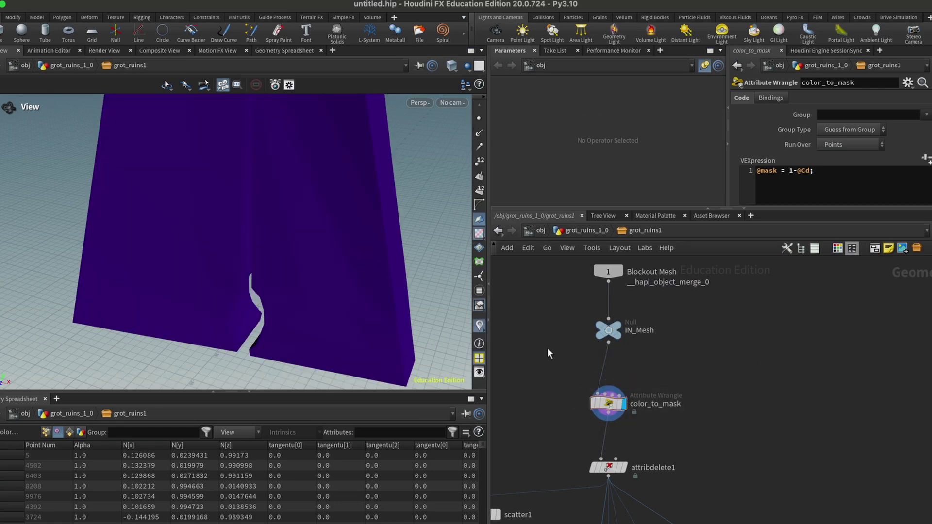
{"action": "left_click_drag", "start_coordinate": [297, 279], "coordinate": [240, 257]}
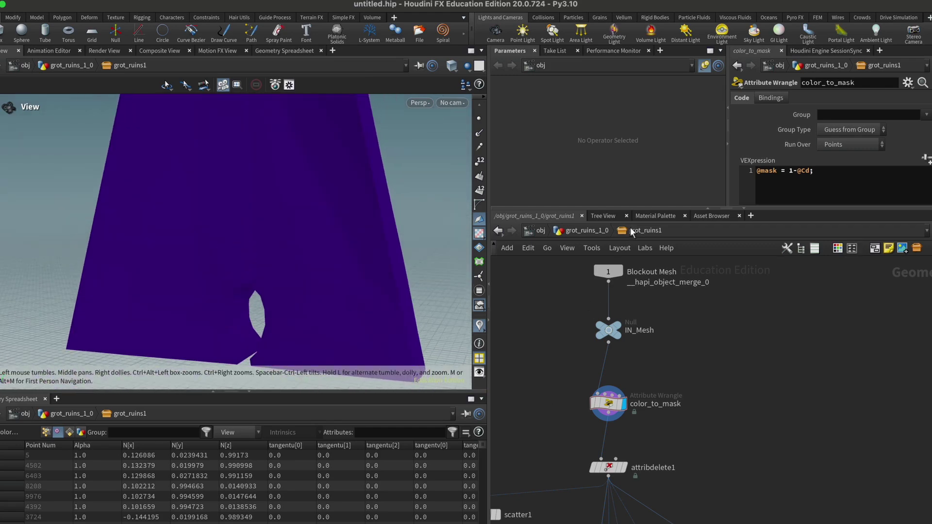
- Insert an Attribute Promote node between IN_Mesh and color_to_mask
{"action": "scroll", "coordinate": [597, 289], "scroll_direction": "down", "scroll_amount": 8}
{"action": "middle_click_drag", "start_coordinate": [615, 355], "coordinate": [678, 366]}
{"action": "scroll", "coordinate": [679, 381], "scroll_direction": "down", "scroll_amount": 3}
{"action": "middle_click_drag", "start_coordinate": [692, 448], "coordinate": [645, 523]}
{"action": "scroll", "coordinate": [626, 448], "scroll_direction": "up", "scroll_amount": 5}
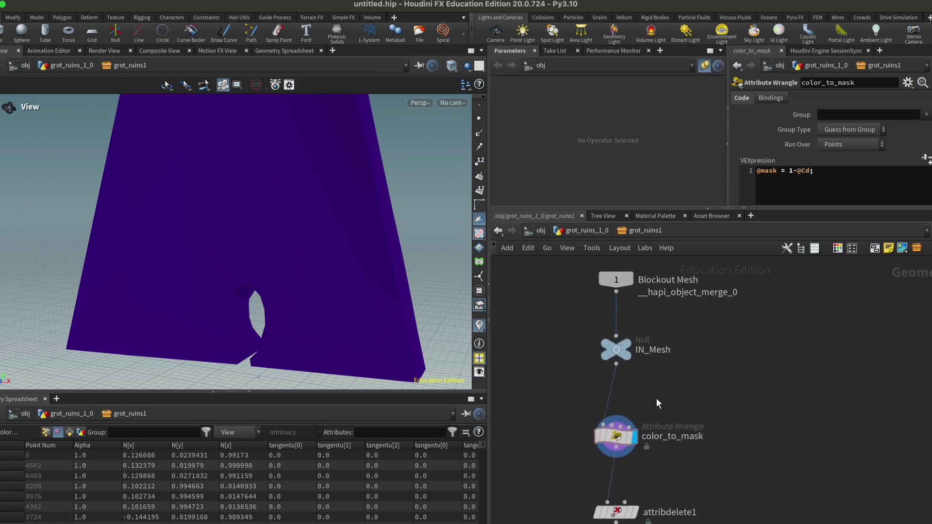
{"action": "left_click_drag", "start_coordinate": [568, 386], "coordinate": [782, 467]}
{"action": "mouse_move", "coordinate": [623, 443]}
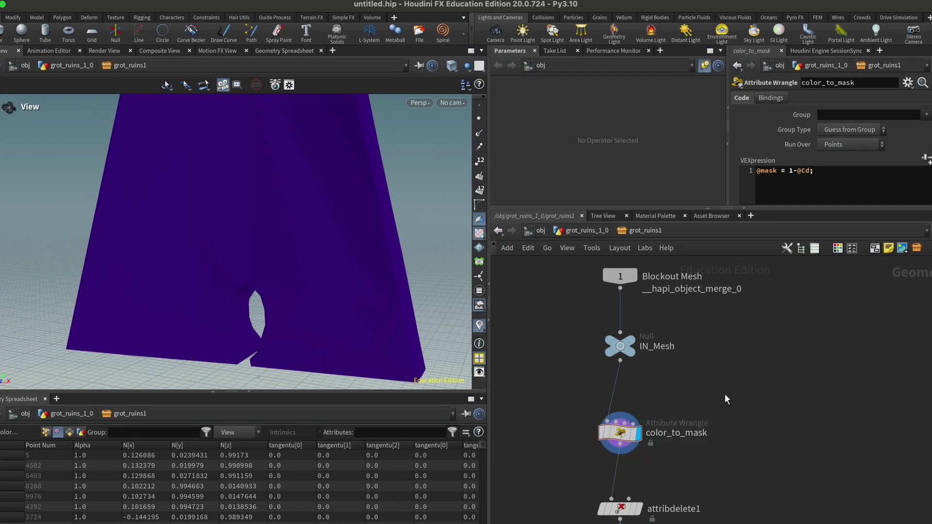
{"action": "key", "text": "Tab"}
{"action": "type", "text": "aprom"}
{"action": "key", "text": "Return"}
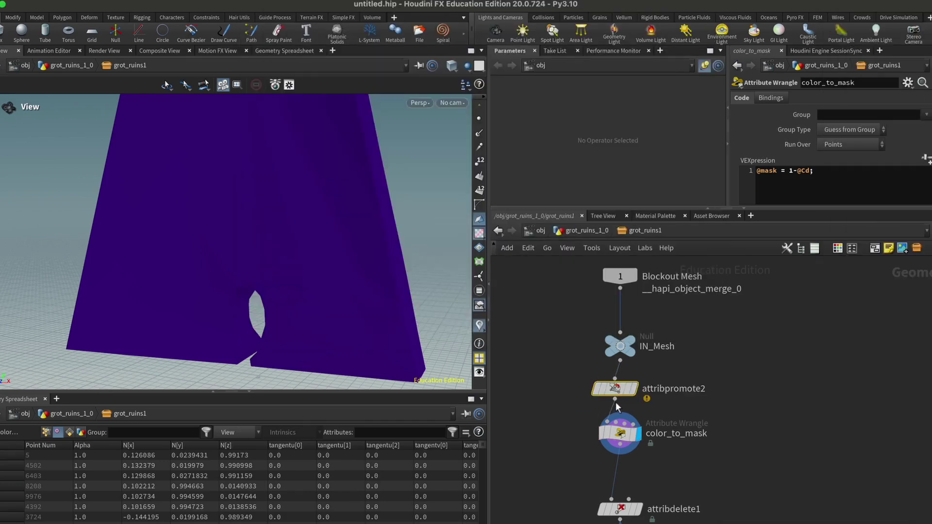
- Display the Attribute Promote node and set it to promote Cd from Vertex to Point class
{"action": "left_click", "coordinate": [615, 395]}
{"action": "left_click", "coordinate": [842, 98]}
{"action": "type", "text": "Cd"}
{"action": "key", "text": "Return"}
{"action": "left_click", "coordinate": [834, 112]}
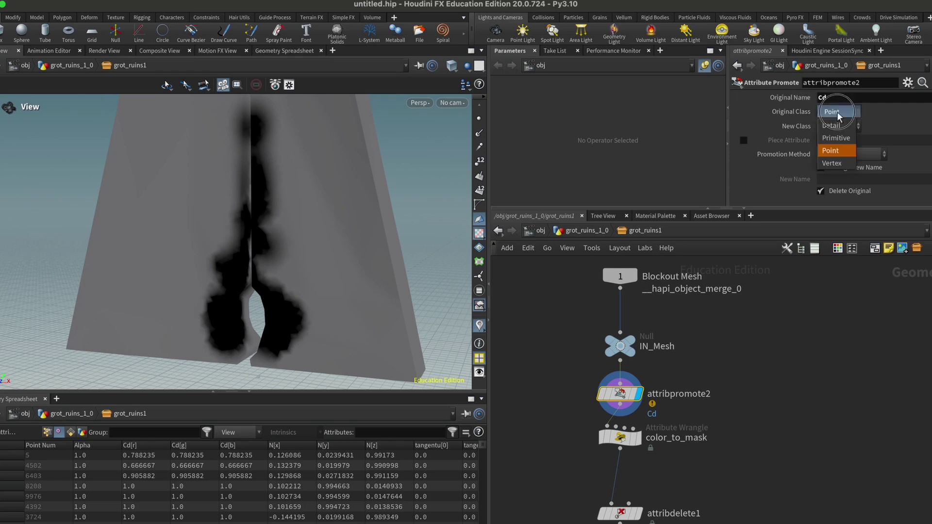
{"action": "left_click", "coordinate": [838, 164]}
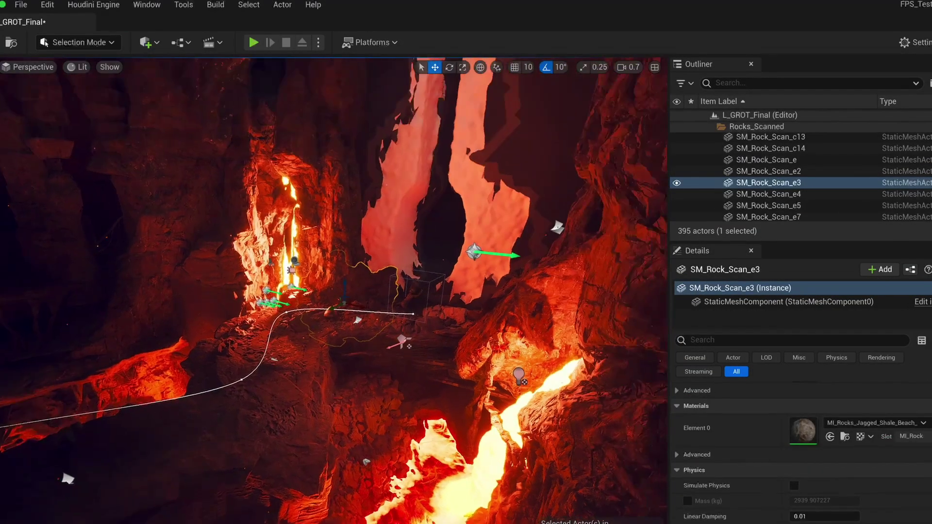
- Switch to Unreal and inspect the damage generated along the crack and bottom opening of the ruins building from several viewpoints
{"action": "right_click_drag", "start_coordinate": [390, 382], "coordinate": [418, 316]}
{"action": "key", "text": "w"}
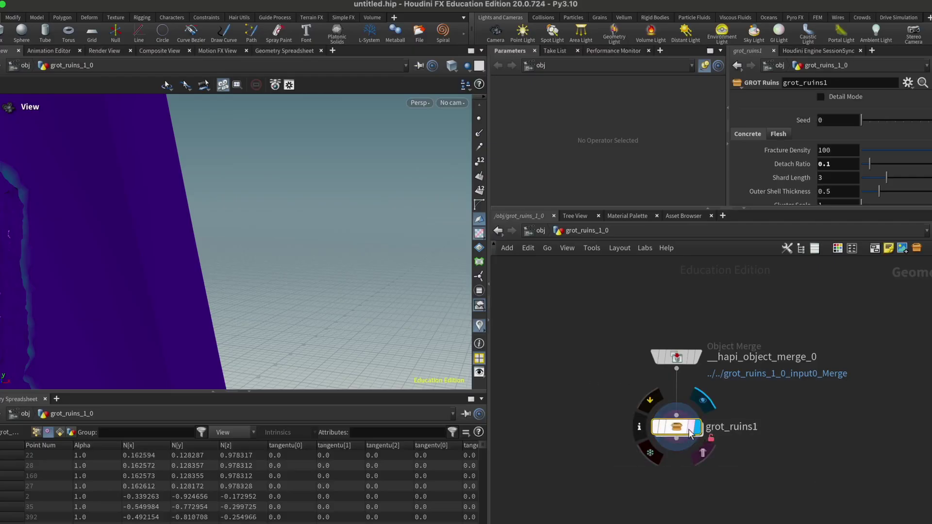
{"action": "right_click", "coordinate": [679, 432]}
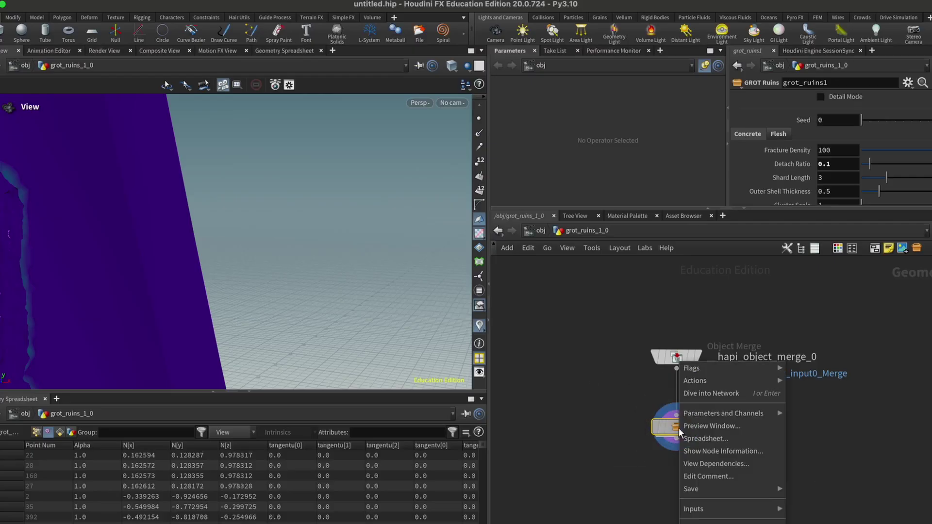
{"action": "key", "text": "Escape"}
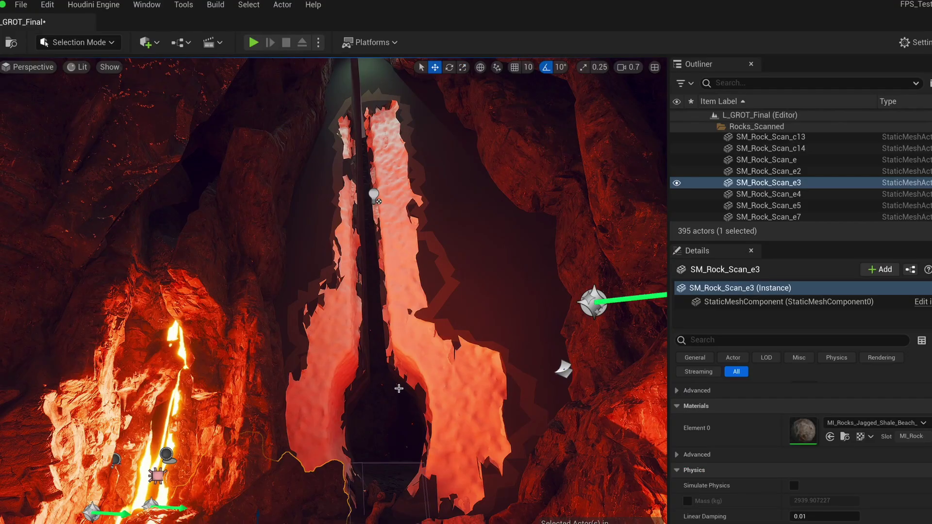
{"action": "key", "text": "w"}
{"action": "mouse_move", "coordinate": [401, 435]}
{"action": "right_mouse_down"}
{"action": "mouse_move", "coordinate": [403, 452]}
{"action": "mouse_move", "coordinate": [425, 452]}
{"action": "mouse_move", "coordinate": [408, 452]}
{"action": "mouse_move", "coordinate": [428, 434]}
{"action": "mouse_move", "coordinate": [439, 444]}
{"action": "mouse_move", "coordinate": [425, 412]}
{"action": "mouse_move", "coordinate": [387, 432]}
{"action": "right_mouse_up"}
{"action": "key", "text": "d"}
{"action": "key", "text": "s"}
{"action": "key", "text": "w"}
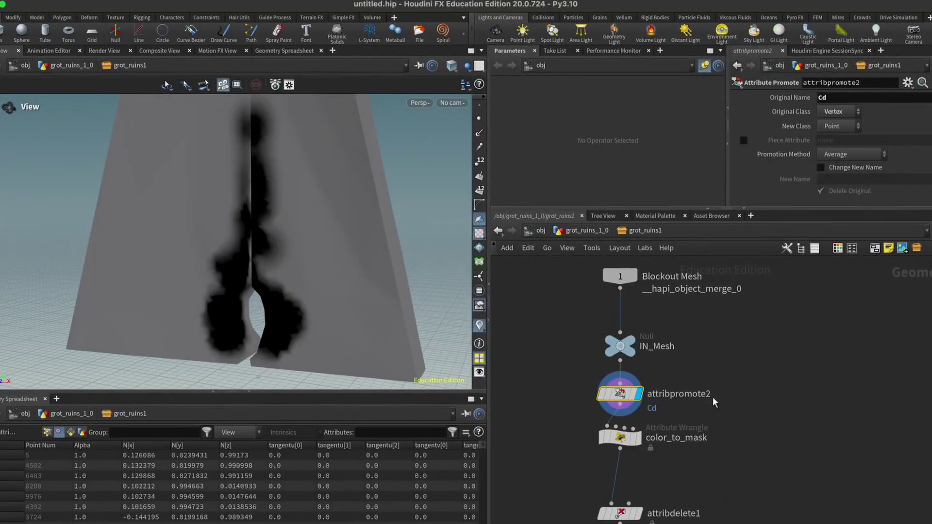
- Paste a copy of the unreal_material Attribute Create node into the connection feeding the switch2 node
{"action": "scroll", "coordinate": [729, 406], "scroll_direction": "down", "scroll_amount": 10}
{"action": "scroll", "coordinate": [772, 428], "scroll_direction": "up", "scroll_amount": 10}
{"action": "left_click_drag", "start_coordinate": [813, 420], "coordinate": [724, 373]}
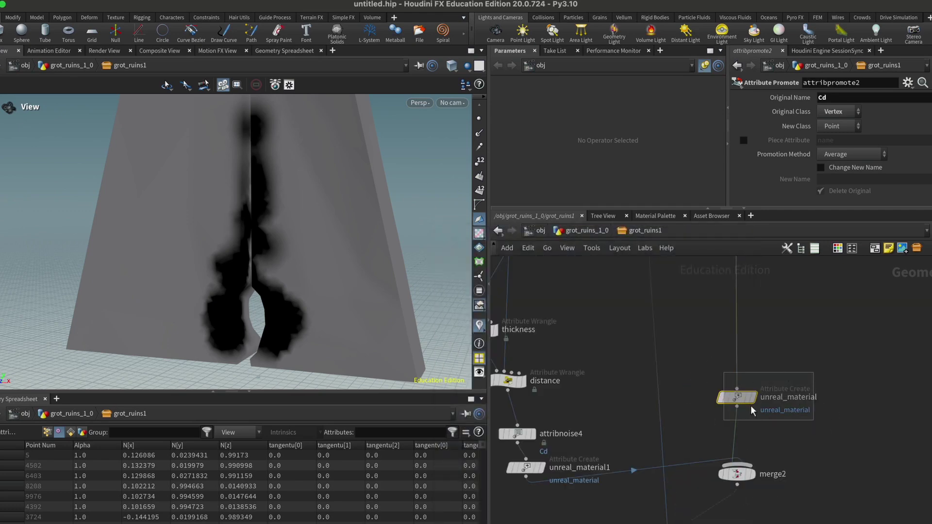
{"action": "key", "text": "super+c"}
{"action": "middle_click_drag", "start_coordinate": [782, 442], "coordinate": [802, 337]}
{"action": "key", "text": "super+v"}
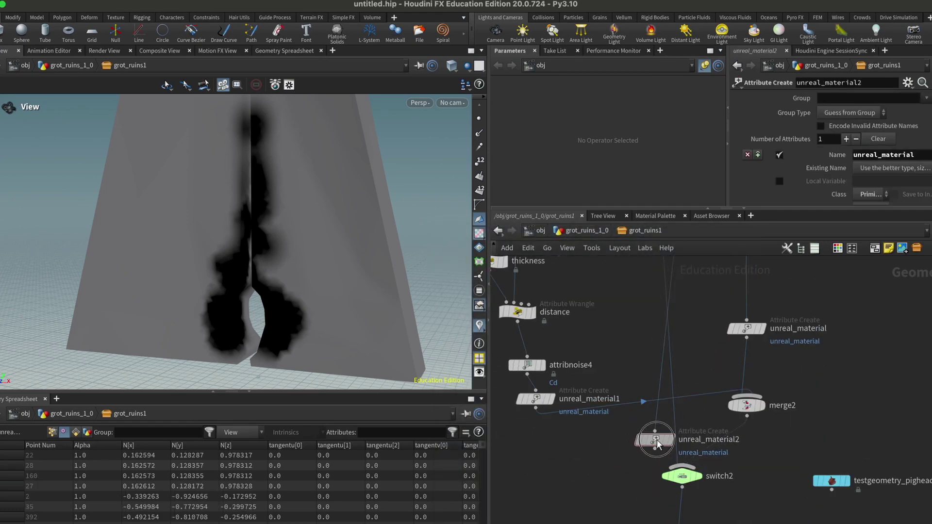
{"action": "left_click_drag", "start_coordinate": [661, 440], "coordinate": [677, 433]}
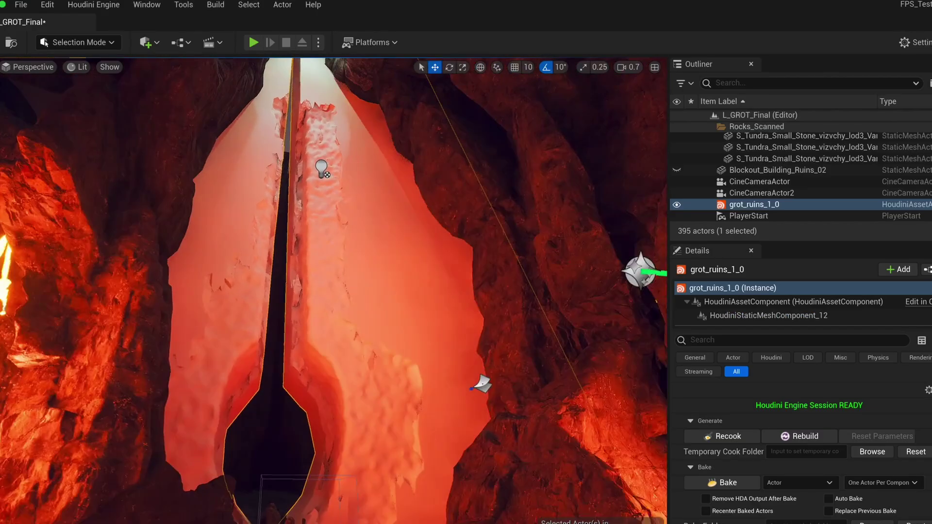
- Switch to Unreal and assign the MI_Rocks_Concrete material instance to the Concrete material parameter of grot_ruins_1_0
{"action": "right_click_drag", "start_coordinate": [335, 291], "coordinate": [309, 265]}
{"action": "right_click_drag", "start_coordinate": [412, 387], "coordinate": [405, 391]}
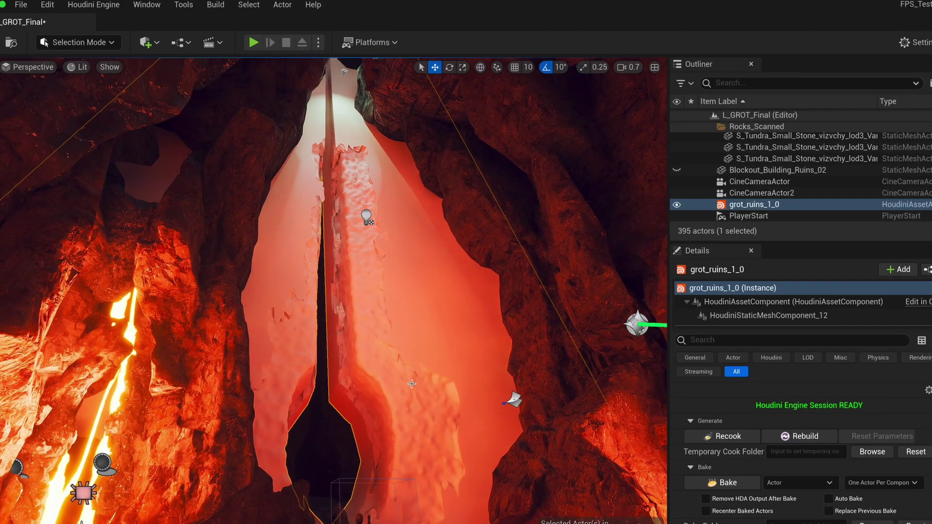
{"action": "left_click_drag", "start_coordinate": [819, 244], "coordinate": [819, 180]}
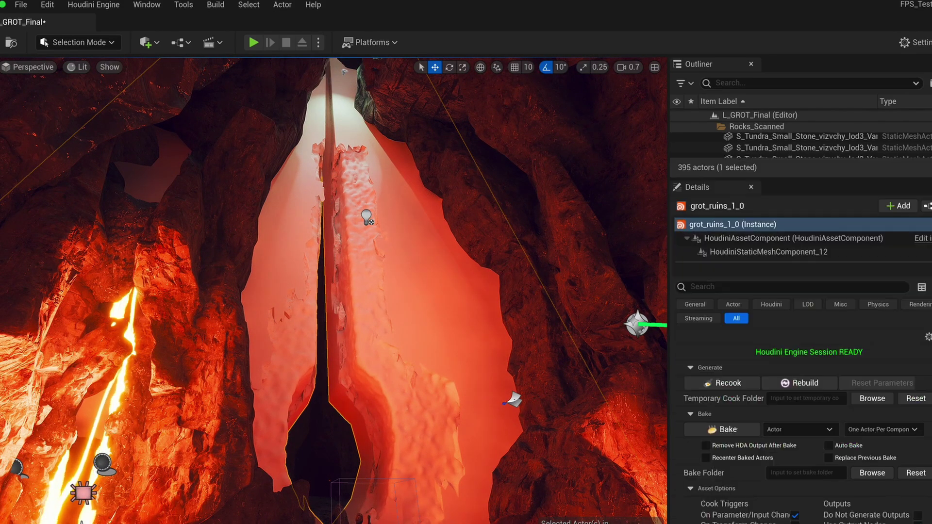
{"action": "scroll", "coordinate": [720, 509], "scroll_direction": "down", "scroll_amount": 10}
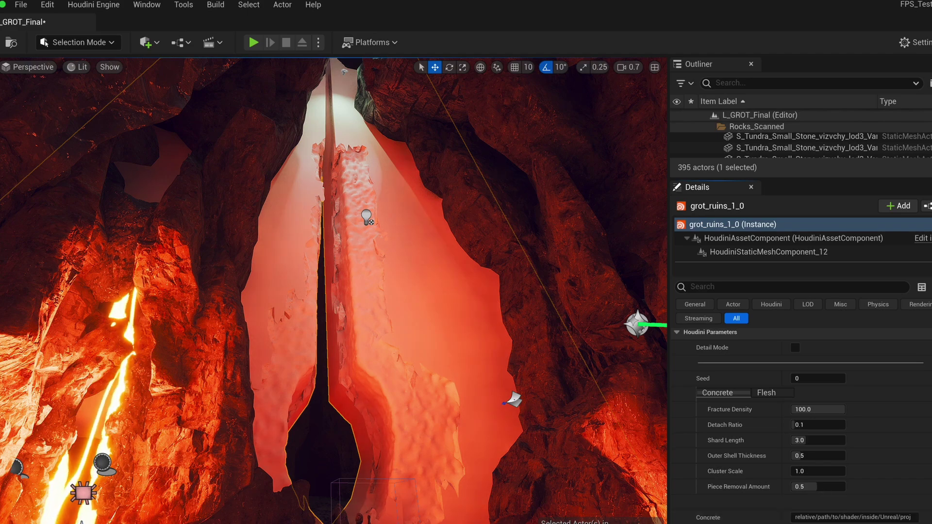
{"action": "key", "text": "ctrl+space"}
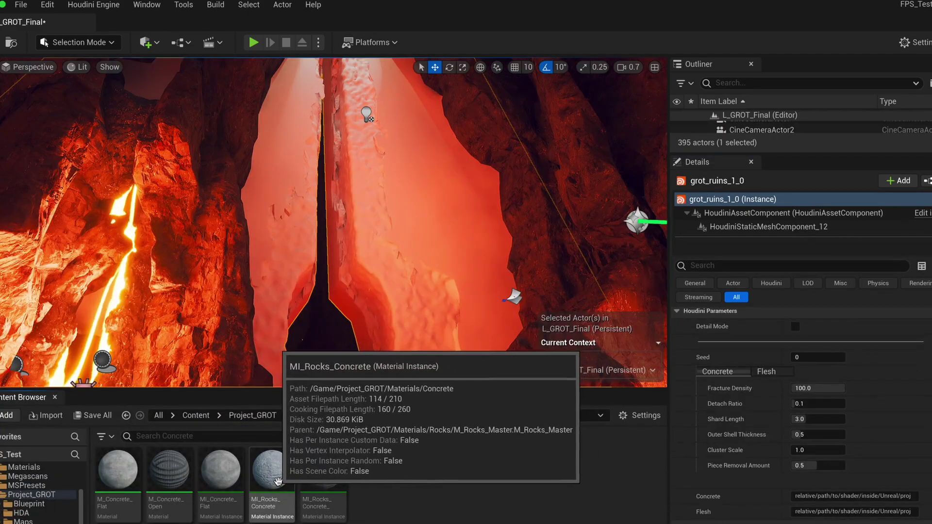
{"action": "left_click_drag", "start_coordinate": [272, 469], "coordinate": [815, 497]}
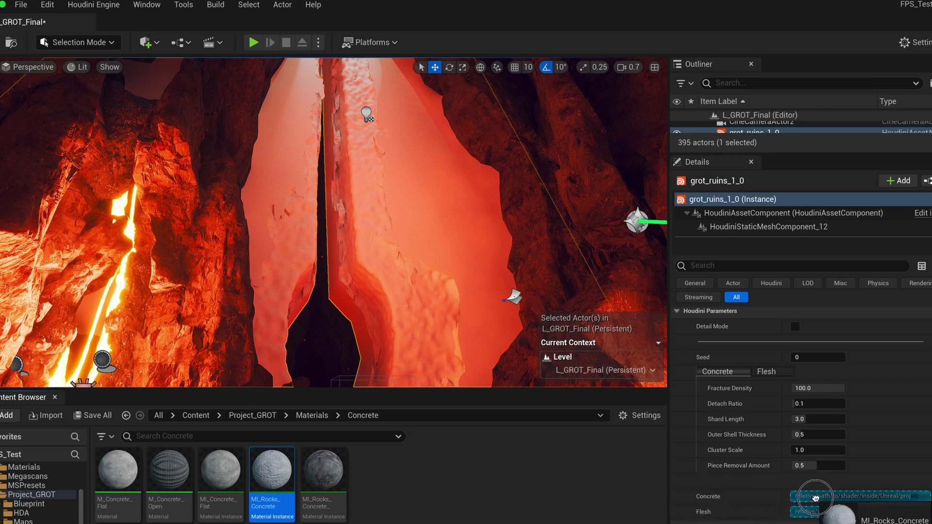
{"action": "mouse_move", "coordinate": [815, 497]}
{"action": "left_mouse_down"}
{"action": "mouse_move", "coordinate": [797, 496]}
{"action": "mouse_move", "coordinate": [806, 496]}
{"action": "left_mouse_up"}
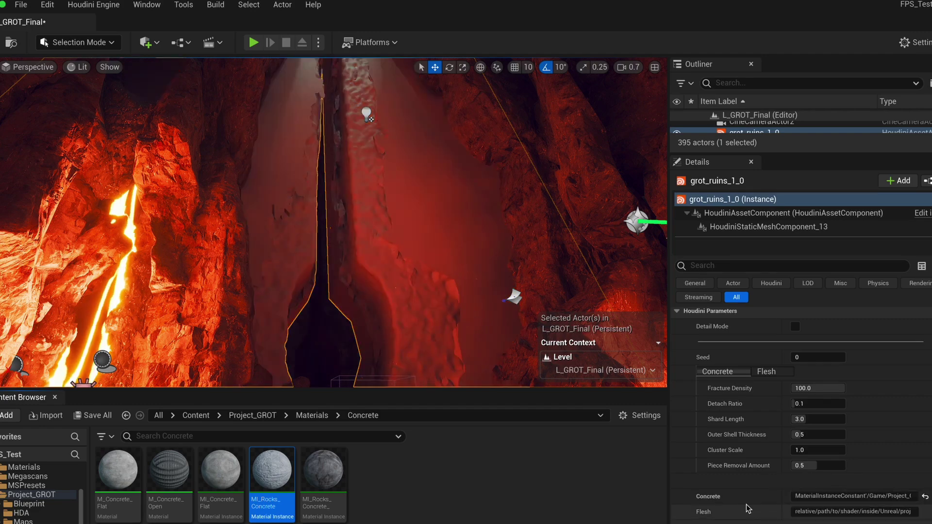
- Assign the MI_Ruins_Flesh material instance from the Materials/Flesh folder to the asset's Flesh material parameter
{"action": "key", "text": "w"}
{"action": "mouse_move", "coordinate": [417, 252]}
{"action": "right_mouse_down"}
{"action": "mouse_move", "coordinate": [418, 243]}
{"action": "mouse_move", "coordinate": [476, 243]}
{"action": "mouse_move", "coordinate": [413, 242]}
{"action": "right_mouse_up"}
{"action": "right_click_drag", "start_coordinate": [340, 219], "coordinate": [340, 218]}
{"action": "right_click_drag", "start_coordinate": [434, 290], "coordinate": [435, 290]}
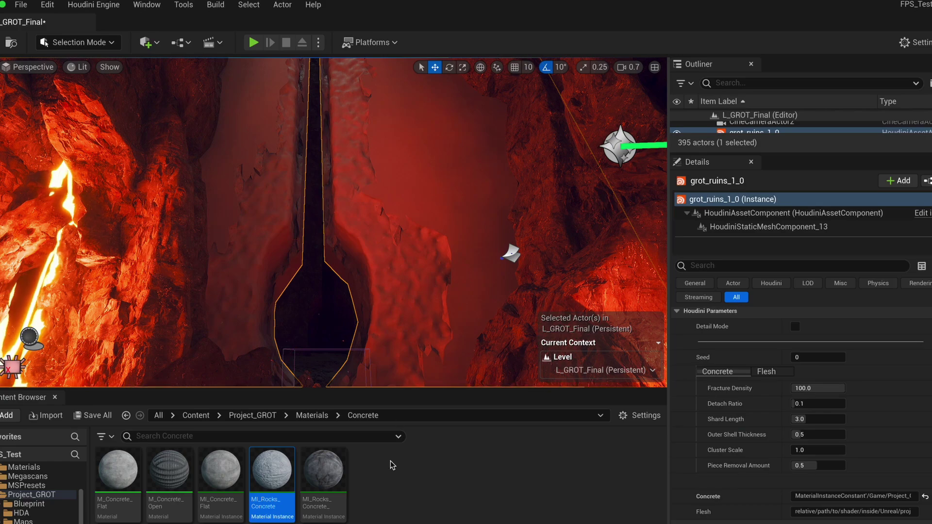
{"action": "left_click", "coordinate": [312, 415]}
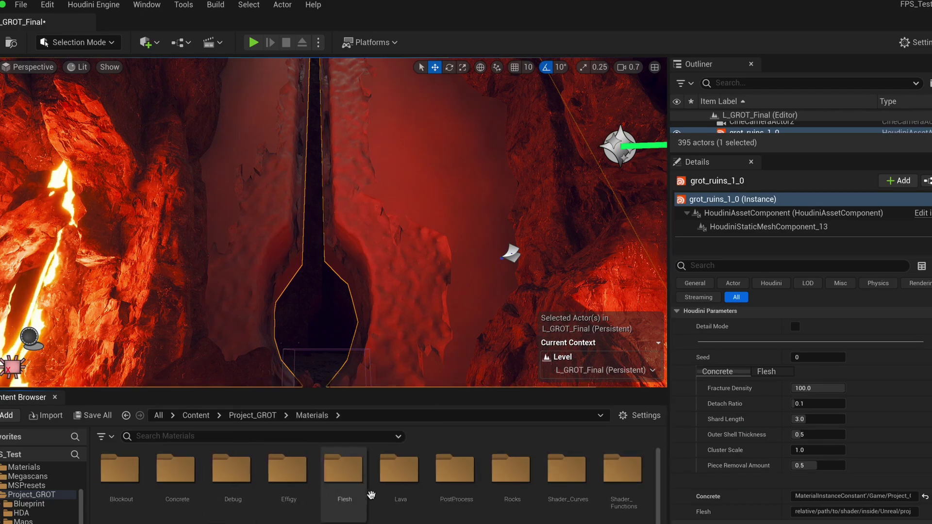
{"action": "double_click", "coordinate": [343, 470]}
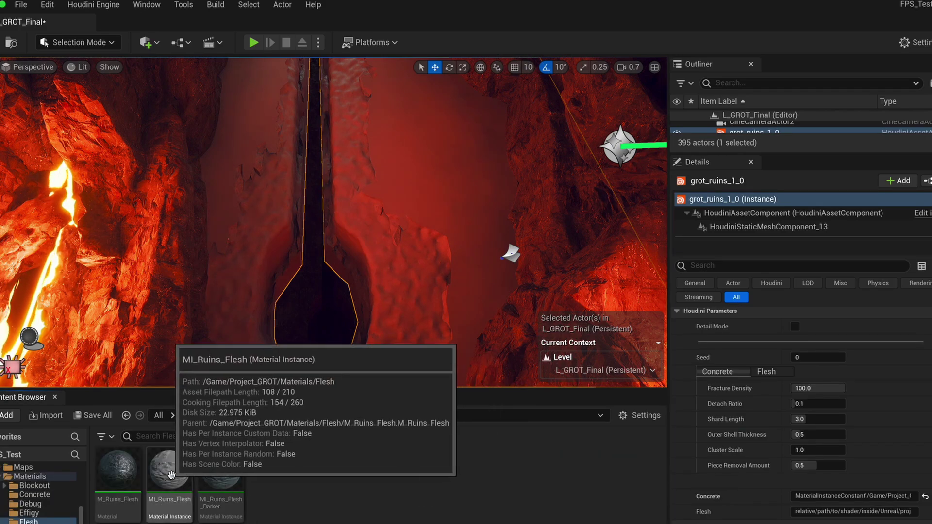
{"action": "left_click_drag", "start_coordinate": [170, 474], "coordinate": [325, 367]}
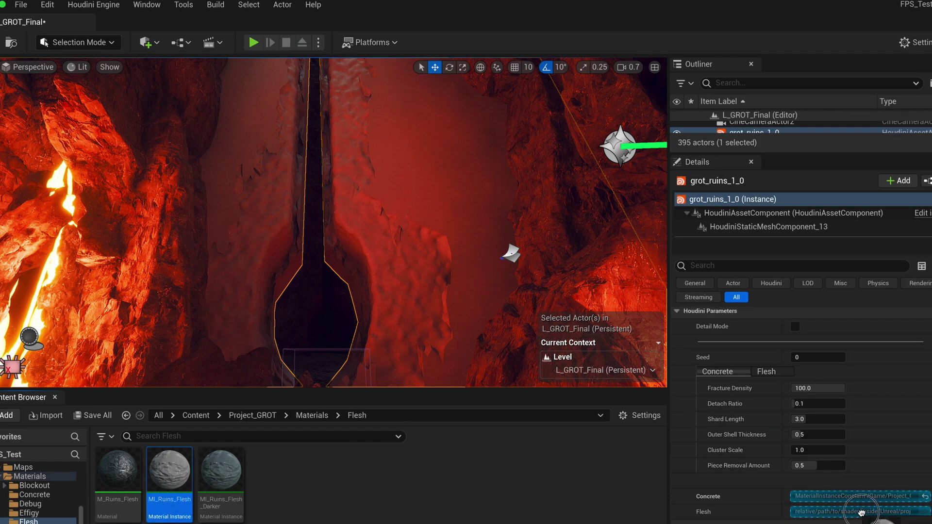
{"action": "left_click_drag", "start_coordinate": [862, 512], "coordinate": [862, 512]}
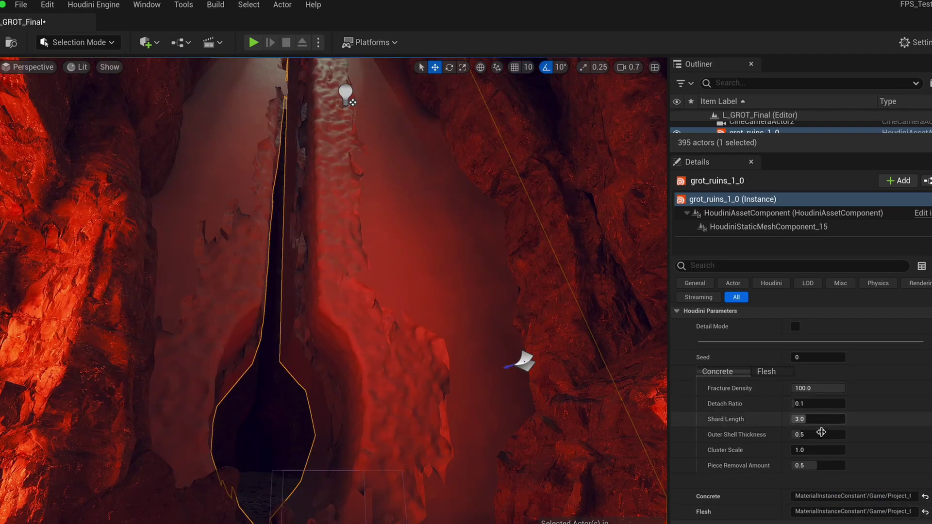
- Set the concrete Fracture Density to 34.5, Outer Shell Thickness to about 1.6 and Cluster Scale to about 2.13
{"action": "left_click", "coordinate": [802, 436]}
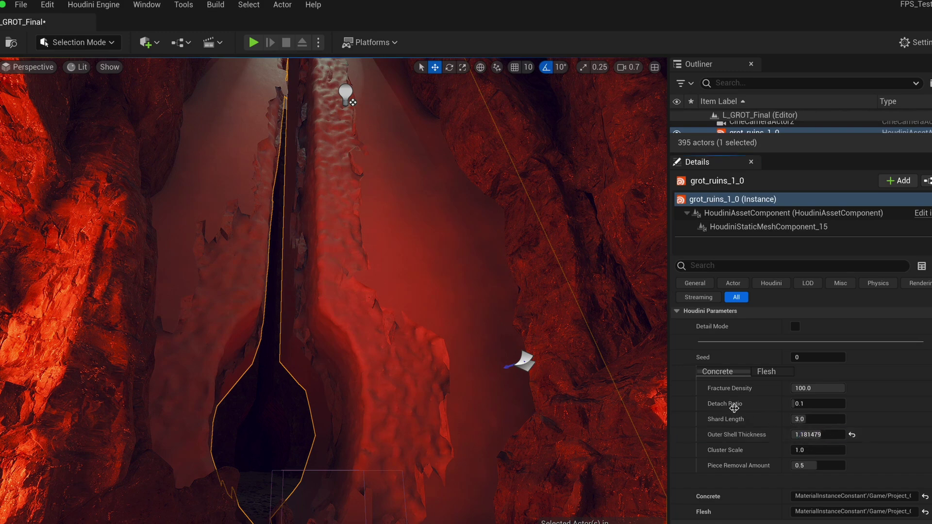
{"action": "left_click", "coordinate": [611, 378]}
{"action": "right_click_drag", "start_coordinate": [610, 378], "coordinate": [600, 342]}
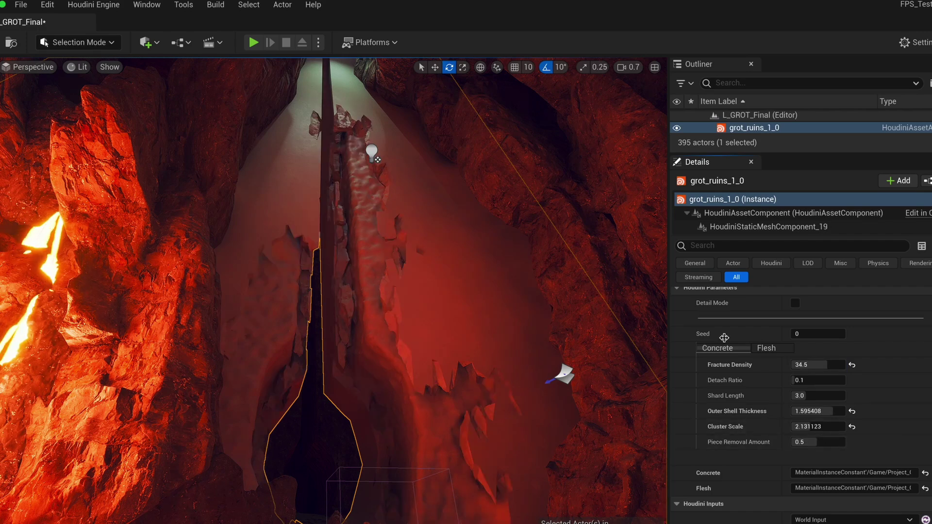
{"action": "key", "text": "Tab"}
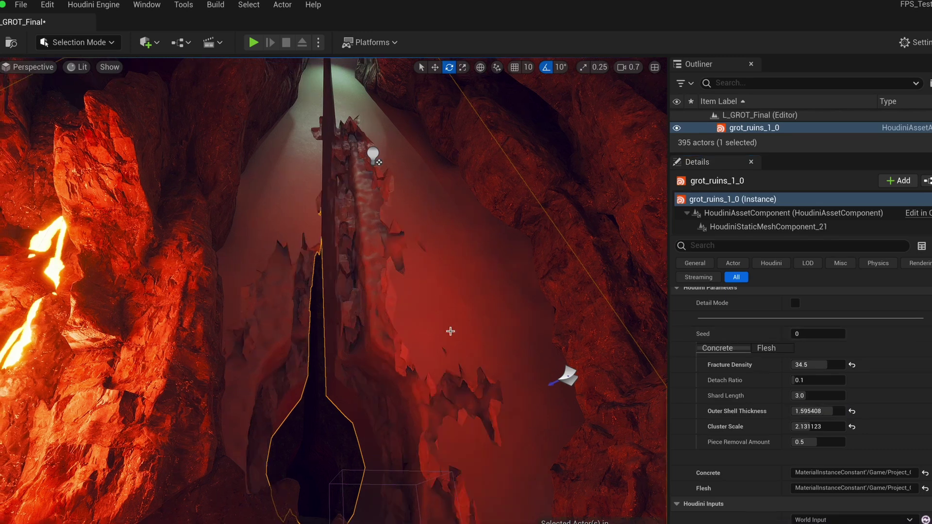
- Enter Mesh Paint mode, hide grot_ruins_1_0, and show and select Blockout_Building_Ruins_02 for vertex painting
{"action": "left_click", "coordinate": [103, 45]}
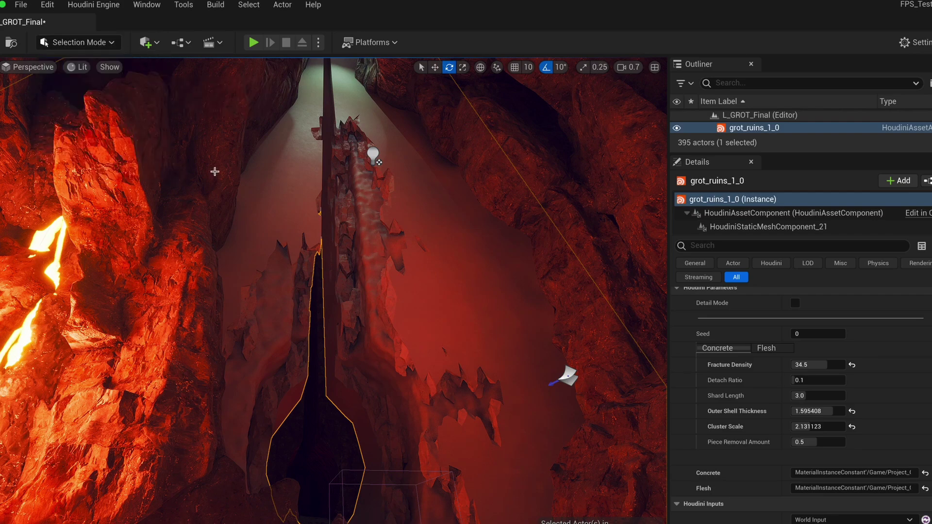
{"action": "left_click", "coordinate": [88, 98]}
{"action": "left_click", "coordinate": [677, 128]}
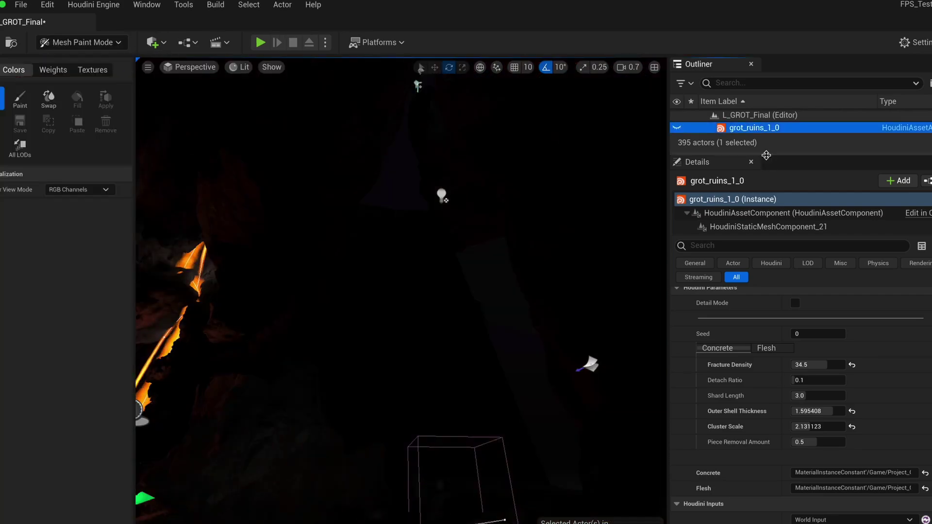
{"action": "left_click_drag", "start_coordinate": [766, 154], "coordinate": [765, 247]}
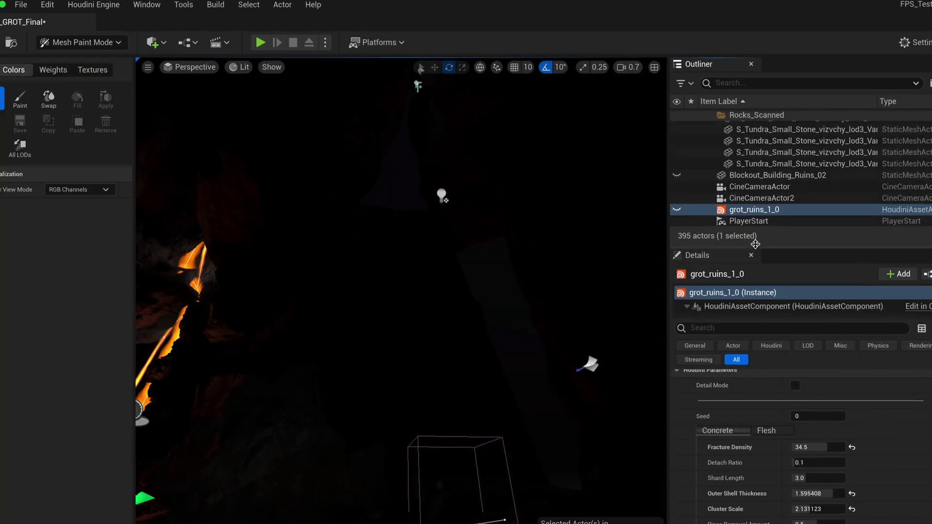
{"action": "left_click", "coordinate": [444, 401]}
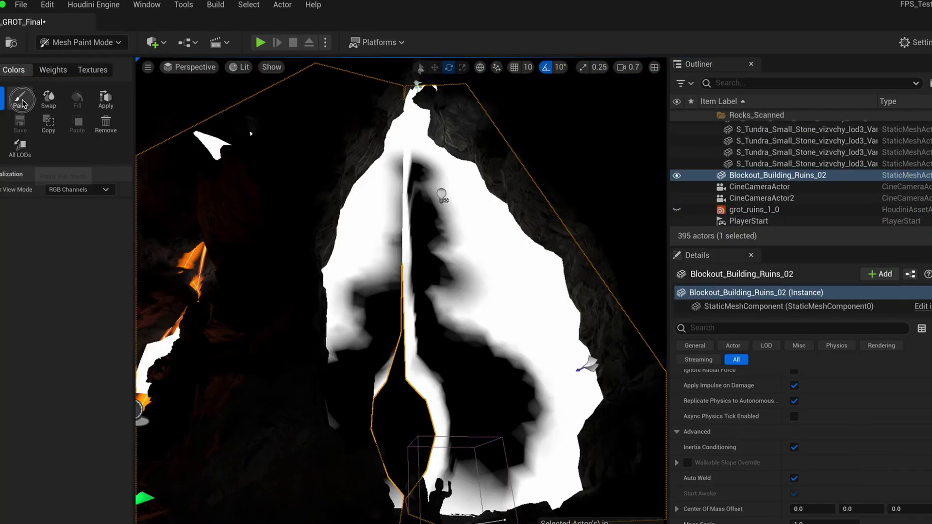
- Paint additional black vertex color on both sides of the blockout's crack, erase some areas to white, and add a branch extending up the right wall
{"action": "mouse_move", "coordinate": [385, 318]}
{"action": "left_mouse_down"}
{"action": "mouse_move", "coordinate": [370, 327]}
{"action": "mouse_move", "coordinate": [389, 246]}
{"action": "mouse_move", "coordinate": [385, 208]}
{"action": "mouse_move", "coordinate": [451, 283]}
{"action": "mouse_move", "coordinate": [430, 311]}
{"action": "mouse_move", "coordinate": [510, 385]}
{"action": "mouse_move", "coordinate": [501, 376]}
{"action": "left_mouse_up"}
{"action": "mouse_move", "coordinate": [348, 254]}
{"action": "left_mouse_down", "text": "shift"}
{"action": "mouse_move", "coordinate": [324, 368]}
{"action": "mouse_move", "coordinate": [332, 383]}
{"action": "left_mouse_up", "text": "shift"}
{"action": "key", "text": "w"}
{"action": "mouse_move", "coordinate": [451, 304]}
{"action": "right_mouse_down"}
{"action": "mouse_move", "coordinate": [451, 339]}
{"action": "mouse_move", "coordinate": [417, 352]}
{"action": "right_mouse_up"}
{"action": "mouse_move", "coordinate": [295, 436]}
{"action": "left_mouse_down", "text": "shift"}
{"action": "mouse_move", "coordinate": [296, 410]}
{"action": "mouse_move", "coordinate": [315, 391]}
{"action": "left_mouse_up", "text": "shift"}
{"action": "key", "text": "s"}
{"action": "right_click_drag", "start_coordinate": [316, 388], "coordinate": [343, 340]}
{"action": "mouse_move", "coordinate": [353, 343]}
{"action": "left_mouse_down"}
{"action": "mouse_move", "coordinate": [364, 395]}
{"action": "mouse_move", "coordinate": [354, 385]}
{"action": "left_mouse_up"}
{"action": "mouse_move", "coordinate": [488, 371]}
{"action": "left_mouse_down"}
{"action": "mouse_move", "coordinate": [451, 394]}
{"action": "mouse_move", "coordinate": [479, 296]}
{"action": "left_mouse_up"}
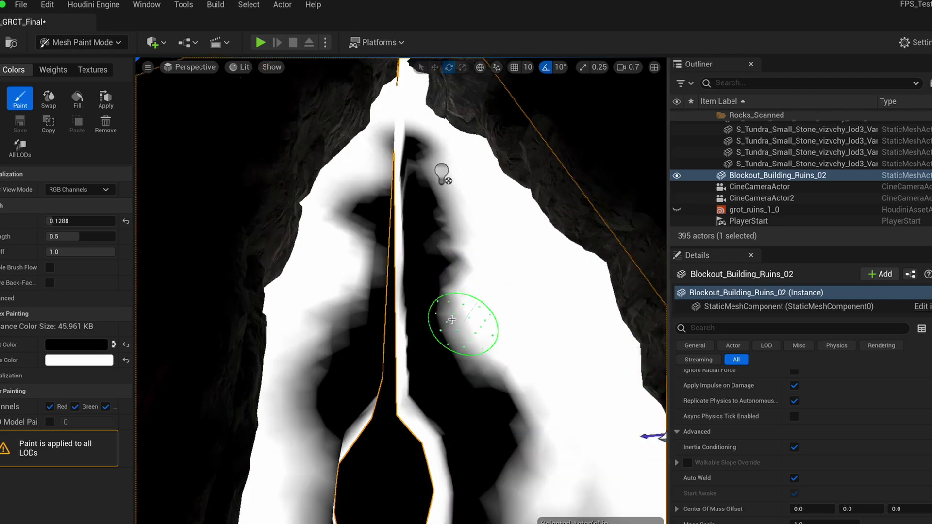
{"action": "mouse_move", "coordinate": [452, 319]}
{"action": "left_mouse_down"}
{"action": "mouse_move", "coordinate": [463, 329]}
{"action": "mouse_move", "coordinate": [542, 298]}
{"action": "mouse_move", "coordinate": [542, 252]}
{"action": "mouse_move", "coordinate": [514, 218]}
{"action": "mouse_move", "coordinate": [541, 267]}
{"action": "left_mouse_up"}
{"action": "scroll", "coordinate": [540, 266], "scroll_direction": "down", "scroll_amount": 3}
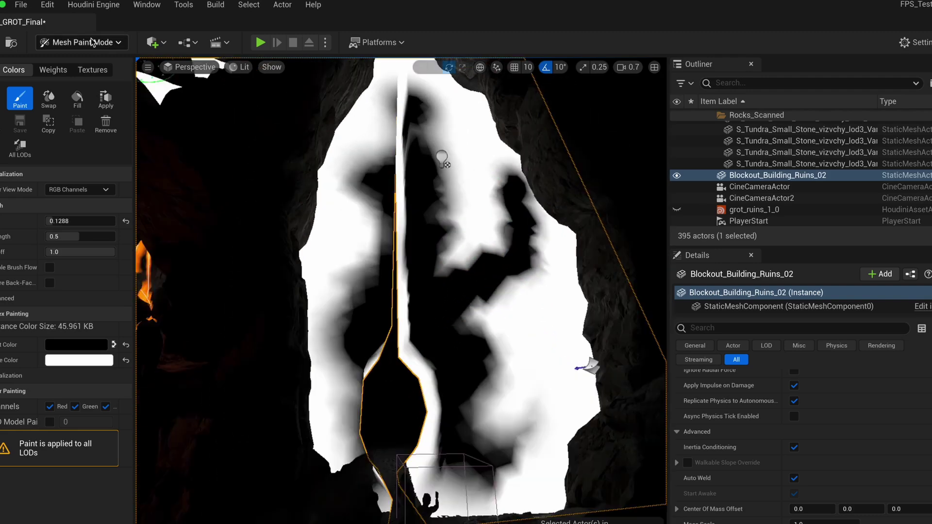
- Return to Selection mode, hide Blockout_Building_Ruins_02, and show and select grot_ruins_1_0 with the updated damage
{"action": "left_click", "coordinate": [82, 43]}
{"action": "left_click", "coordinate": [80, 61]}
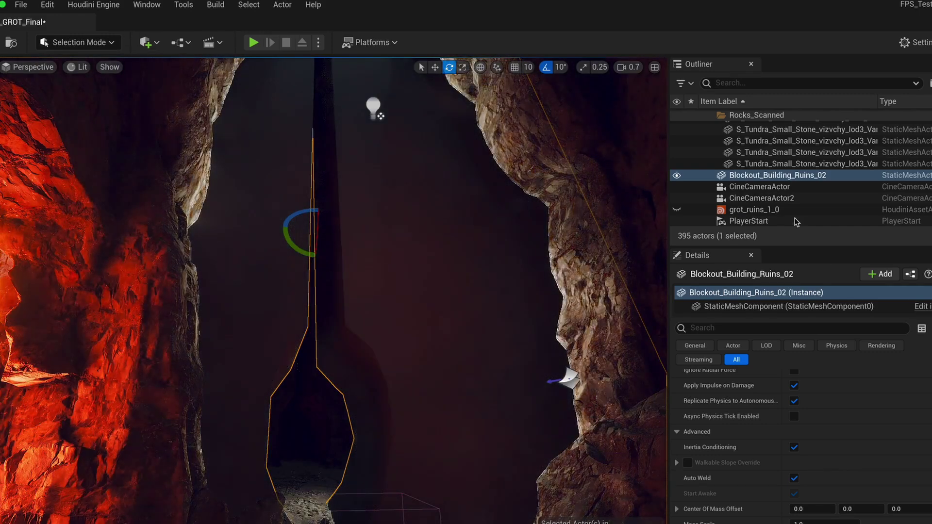
{"action": "left_click", "coordinate": [677, 175]}
{"action": "left_click", "coordinate": [677, 209]}
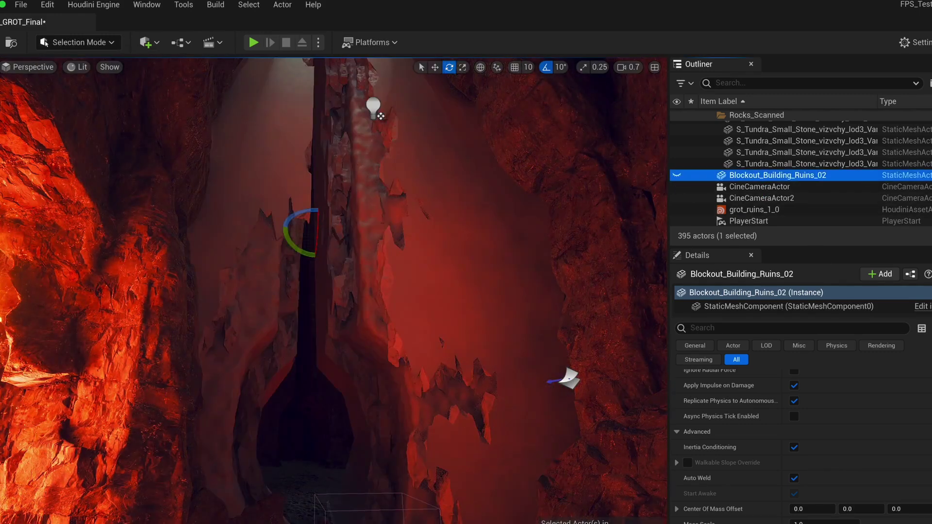
{"action": "left_click", "coordinate": [562, 413]}
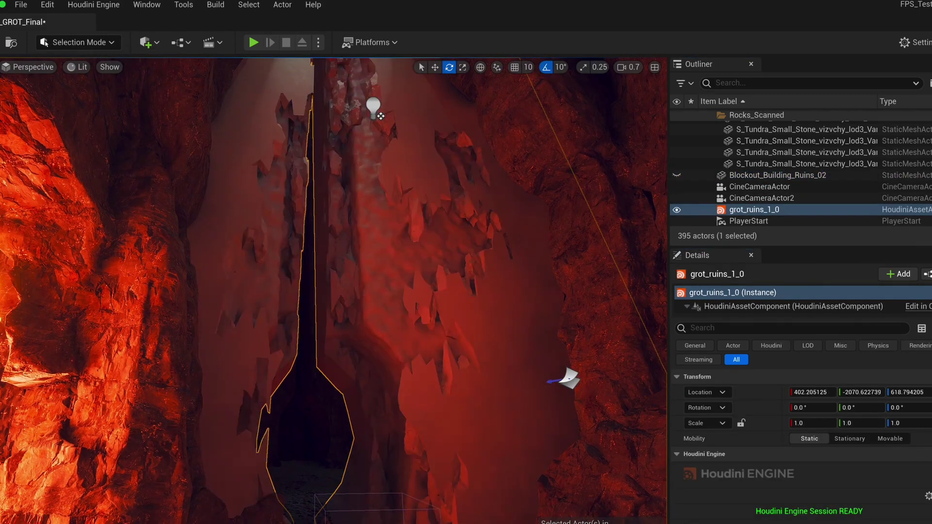
- Adjust the concrete damage parameters of grot_ruins_1_0, enable Detail Mode and deselect the asset
{"action": "key", "text": "s"}
{"action": "right_click_drag", "start_coordinate": [433, 281], "coordinate": [453, 261]}
{"action": "scroll", "coordinate": [439, 276], "scroll_direction": "up", "scroll_amount": 3}
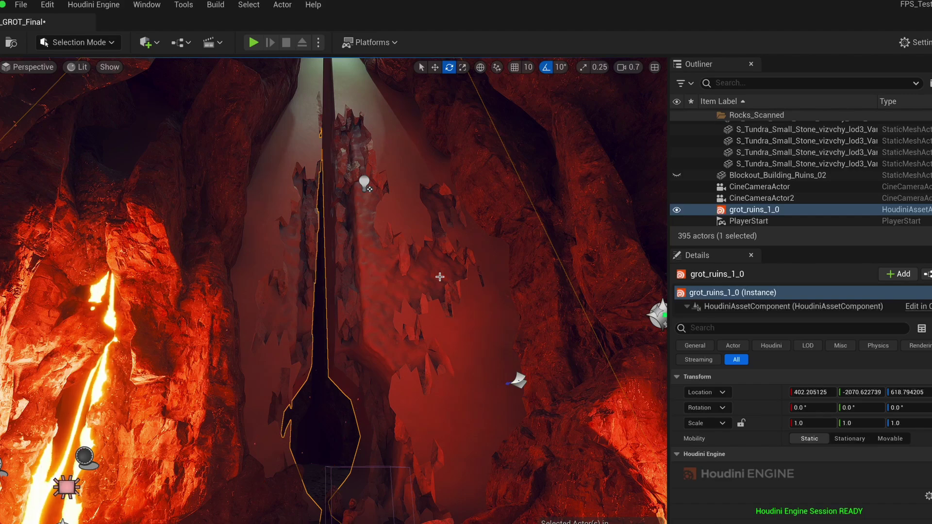
{"action": "scroll", "coordinate": [759, 510], "scroll_direction": "down", "scroll_amount": 10}
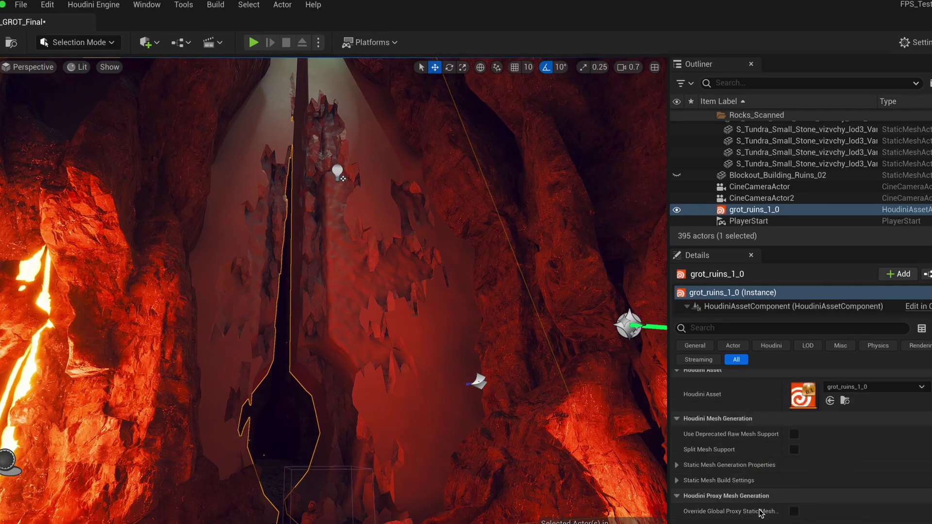
{"action": "scroll", "coordinate": [761, 514], "scroll_direction": "down", "scroll_amount": 5}
{"action": "scroll", "coordinate": [801, 485], "scroll_direction": "down", "scroll_amount": 2}
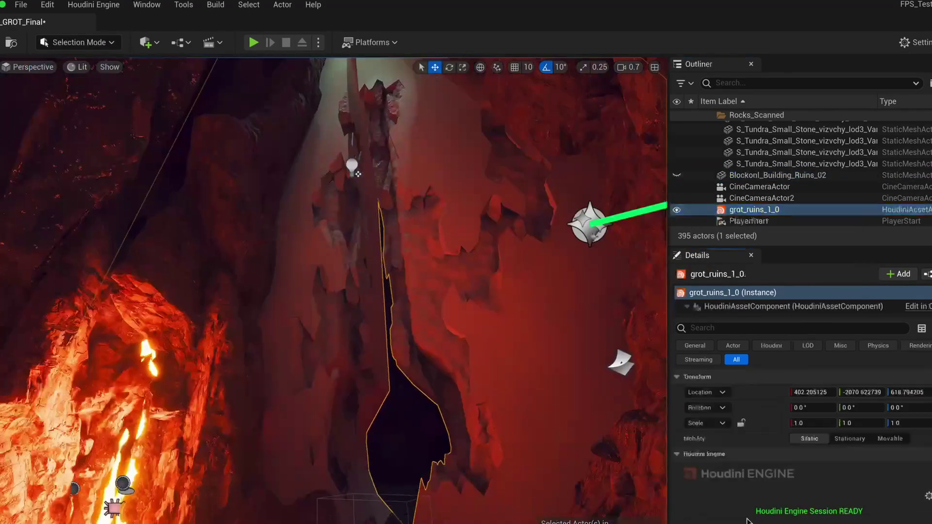
{"action": "scroll", "coordinate": [776, 485], "scroll_direction": "down", "scroll_amount": 10}
{"action": "left_click_drag", "start_coordinate": [816, 430], "coordinate": [836, 442]}
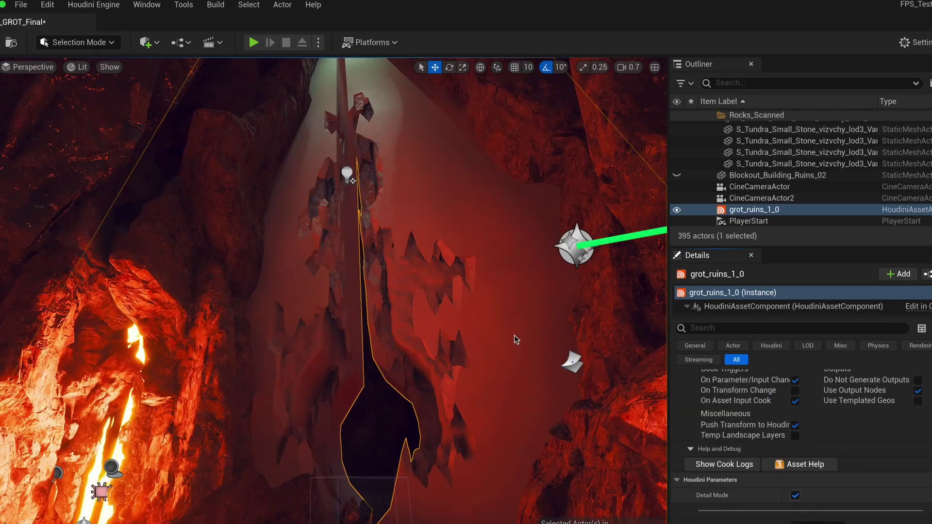
{"action": "key", "text": "Escape"}
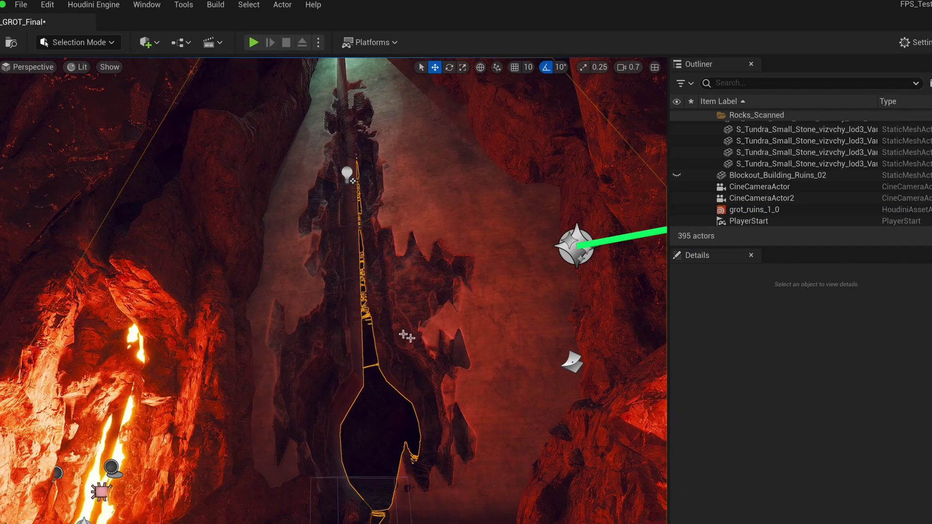
- Examine the detailed concrete shards and flesh around the crack from several distances, and select the ruins asset
{"action": "right_click_drag", "start_coordinate": [405, 335], "coordinate": [416, 292]}
{"action": "key", "text": "w"}
{"action": "scroll", "coordinate": [405, 335], "scroll_direction": "down", "scroll_amount": 4}
{"action": "key", "text": "w"}
{"action": "scroll", "coordinate": [405, 335], "scroll_direction": "up", "scroll_amount": 2}
{"action": "key", "text": "s"}
{"action": "key", "text": "g"}
{"action": "left_click", "coordinate": [399, 362]}
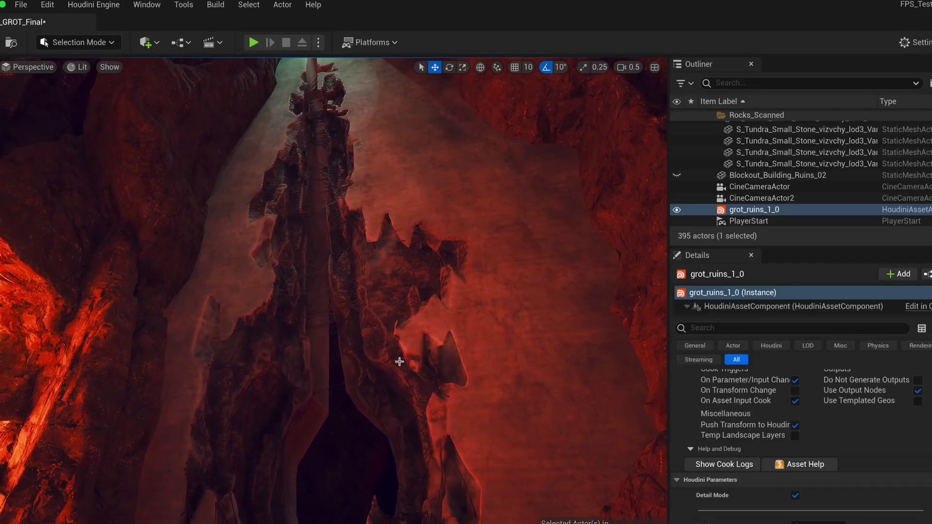
{"action": "mouse_move", "coordinate": [400, 361]}
{"action": "right_mouse_down"}
{"action": "mouse_move", "coordinate": [377, 361]}
{"action": "mouse_move", "coordinate": [404, 359]}
{"action": "right_mouse_up"}
{"action": "key", "text": "w"}
{"action": "key", "text": "w"}
{"action": "key", "text": "w"}
{"action": "key", "text": "s"}
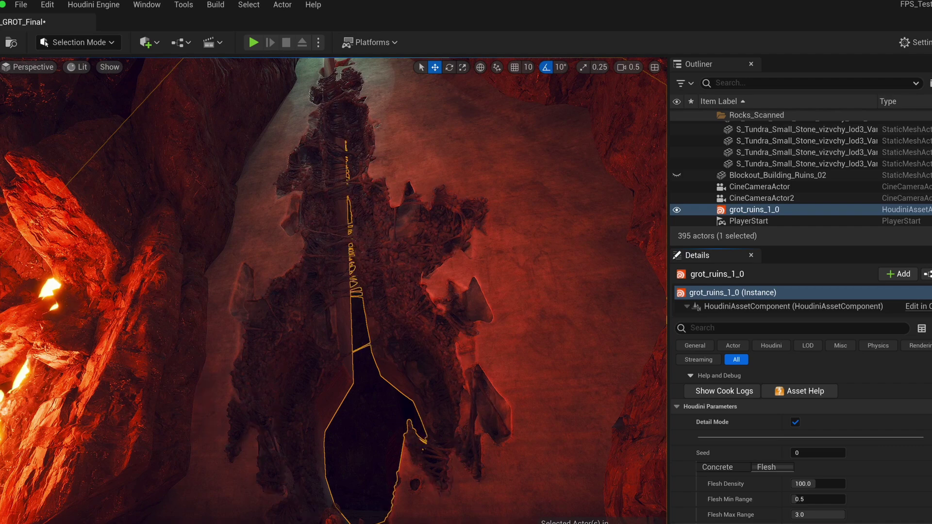
- Move in close to the flesh strands spanning the crack and display the viewport in Unlit mode
{"action": "mouse_move", "coordinate": [400, 310]}
{"action": "right_mouse_down"}
{"action": "mouse_move", "coordinate": [383, 310]}
{"action": "mouse_move", "coordinate": [392, 307]}
{"action": "mouse_move", "coordinate": [381, 300]}
{"action": "mouse_move", "coordinate": [413, 316]}
{"action": "mouse_move", "coordinate": [372, 283]}
{"action": "mouse_move", "coordinate": [391, 318]}
{"action": "right_mouse_up"}
{"action": "key", "text": "g"}
{"action": "scroll", "coordinate": [384, 302], "scroll_direction": "up", "scroll_amount": 1}
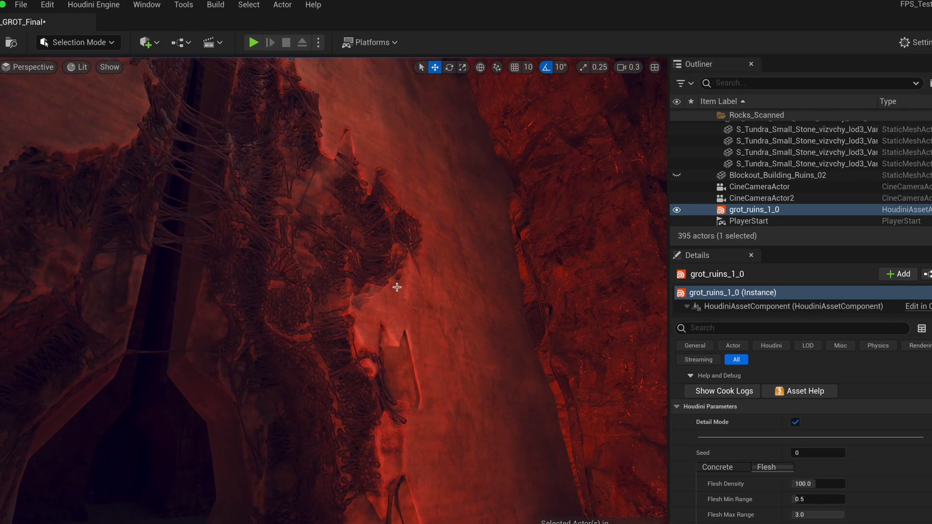
{"action": "key", "text": "alt+3"}
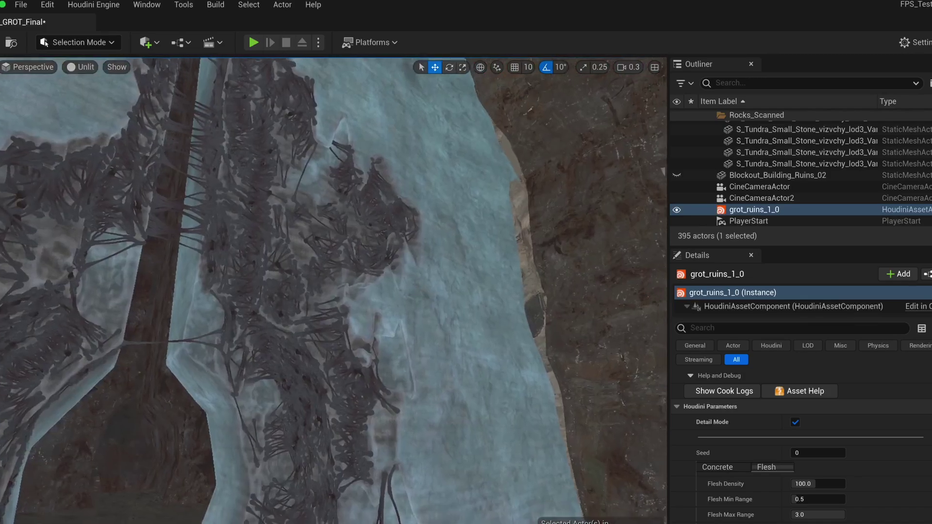
- Examine the flesh strands up close in Unlit mode, return the viewport to Lit mode and inspect the strands along the crack
{"action": "right_click_drag", "start_coordinate": [335, 291], "coordinate": [323, 360]}
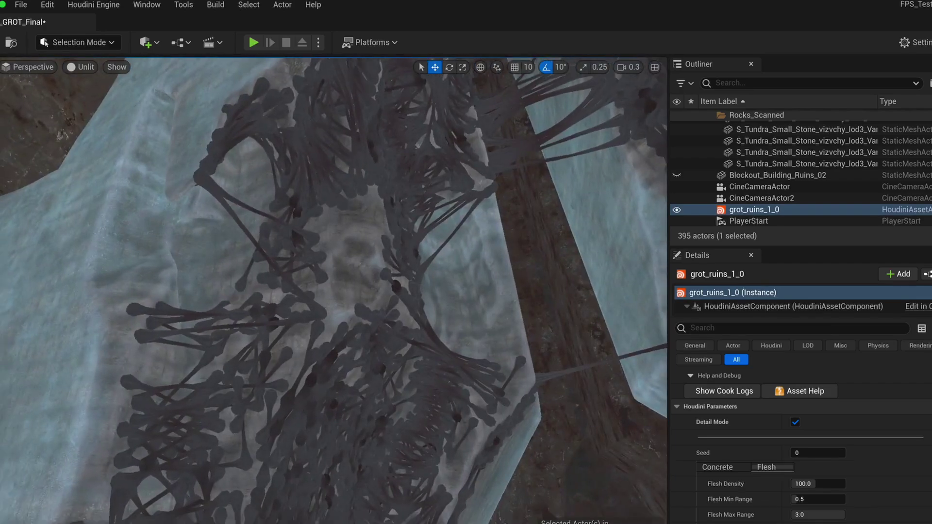
{"action": "key", "text": "alt+4"}
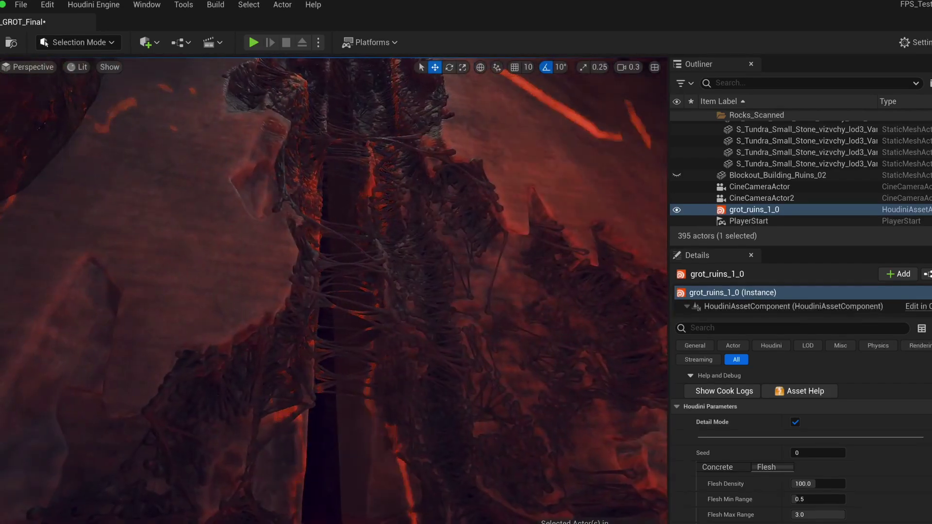
{"action": "key", "text": "w"}
{"action": "right_click_drag", "start_coordinate": [325, 289], "coordinate": [326, 274]}
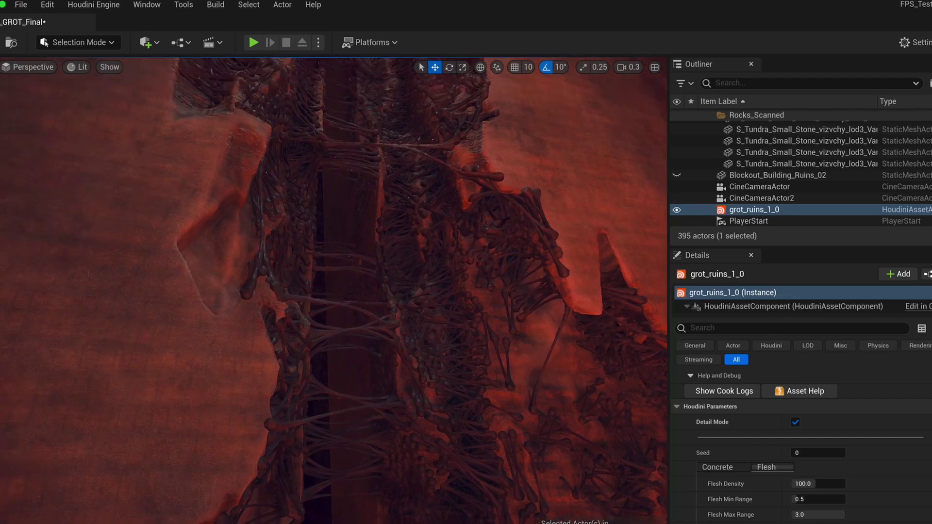
{"action": "right_click_drag", "start_coordinate": [374, 272], "coordinate": [335, 226]}
{"action": "right_click_drag", "start_coordinate": [406, 292], "coordinate": [438, 292]}
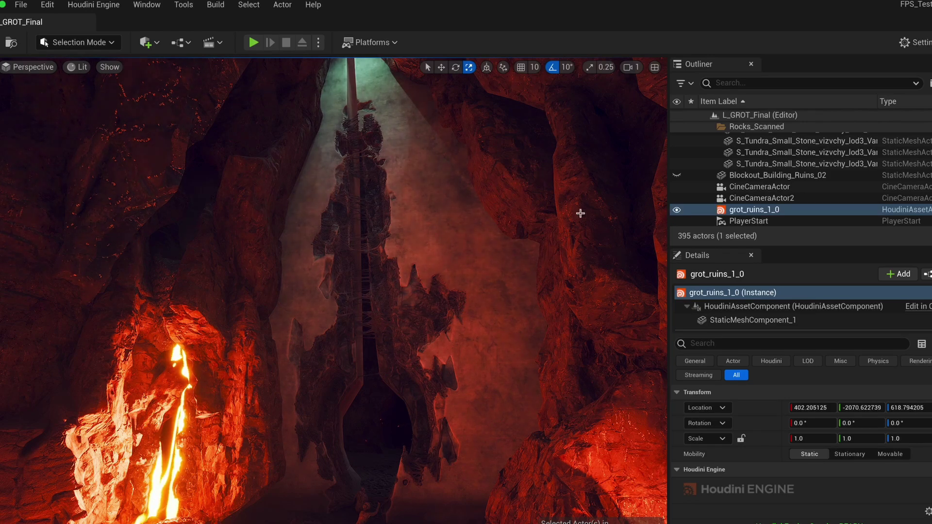
- Bake the grot_ruins_1_0 Houdini asset to an actor, with one actor per component
{"action": "left_click_drag", "start_coordinate": [787, 246], "coordinate": [836, 177]}
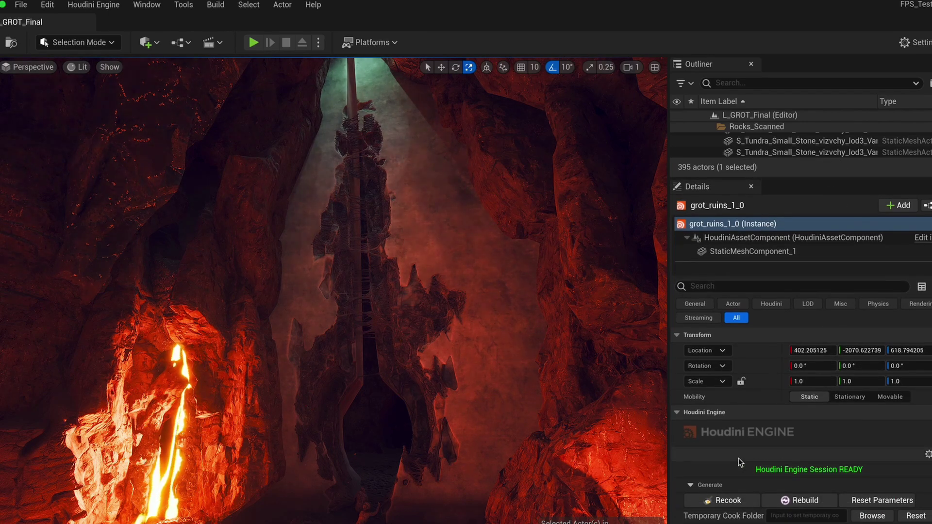
{"action": "scroll", "coordinate": [738, 458], "scroll_direction": "down", "scroll_amount": 2}
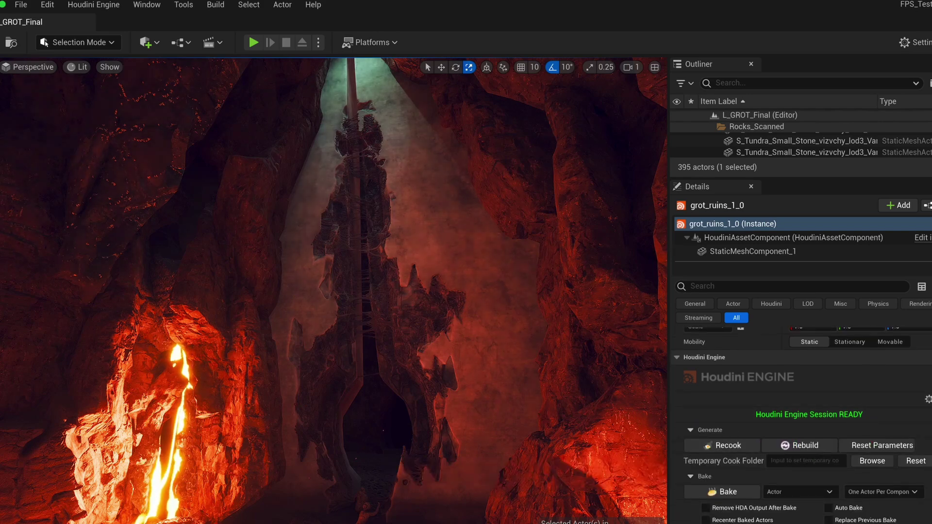
{"action": "left_click", "coordinate": [736, 497]}
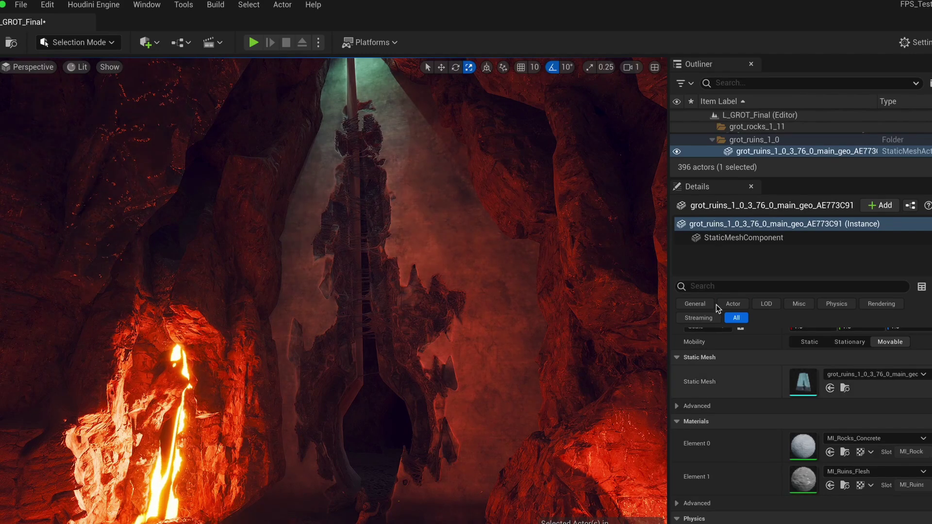
- Enlarge the actor list, and hide both the baked ruins mesh and the original grot_ruins_1_0 Houdini asset
{"action": "left_click_drag", "start_coordinate": [708, 177], "coordinate": [708, 332]}
{"action": "left_click", "coordinate": [806, 152]}
{"action": "scroll", "coordinate": [777, 186], "scroll_direction": "down", "scroll_amount": 8}
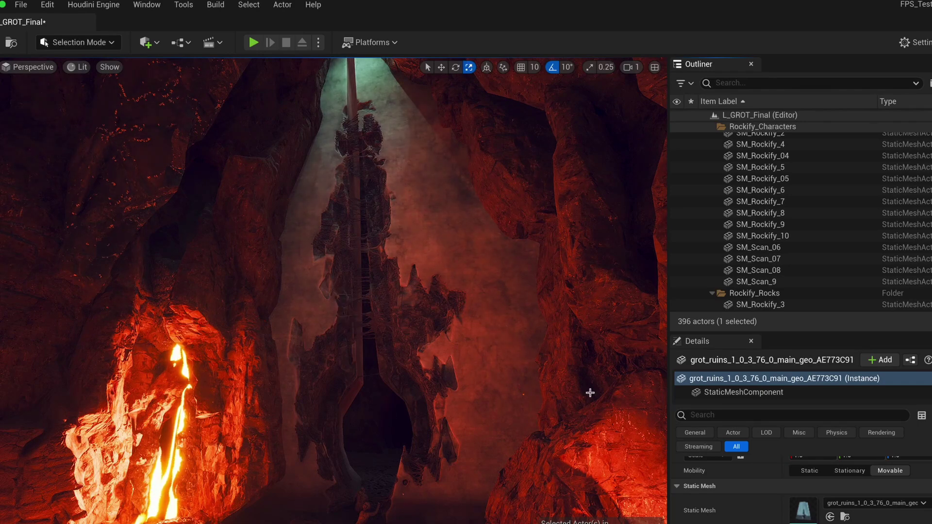
{"action": "left_click", "coordinate": [465, 354]}
{"action": "left_click", "coordinate": [754, 306]}
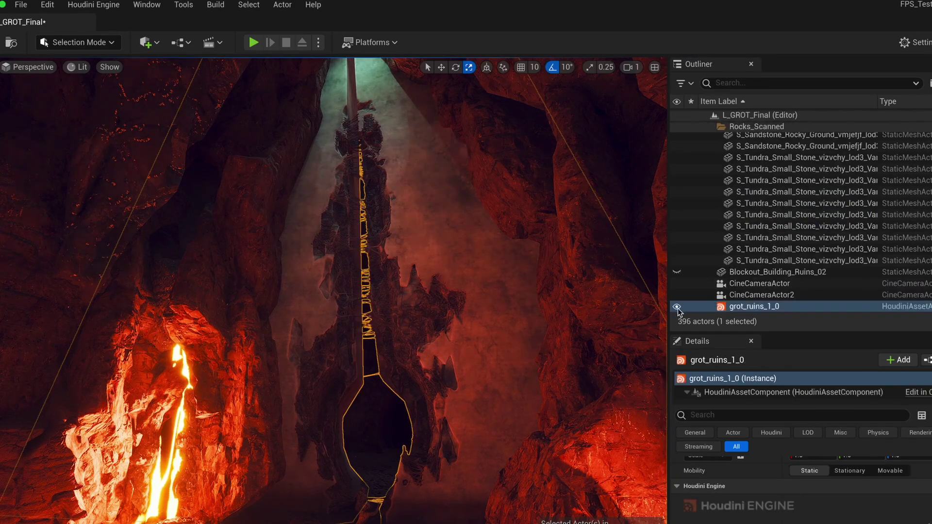
{"action": "left_click", "coordinate": [677, 306]}
- Show the baked static mesh in the grot_ruins_1_0 folder and view it in the level
{"action": "scroll", "coordinate": [777, 219], "scroll_direction": "up", "scroll_amount": 10}
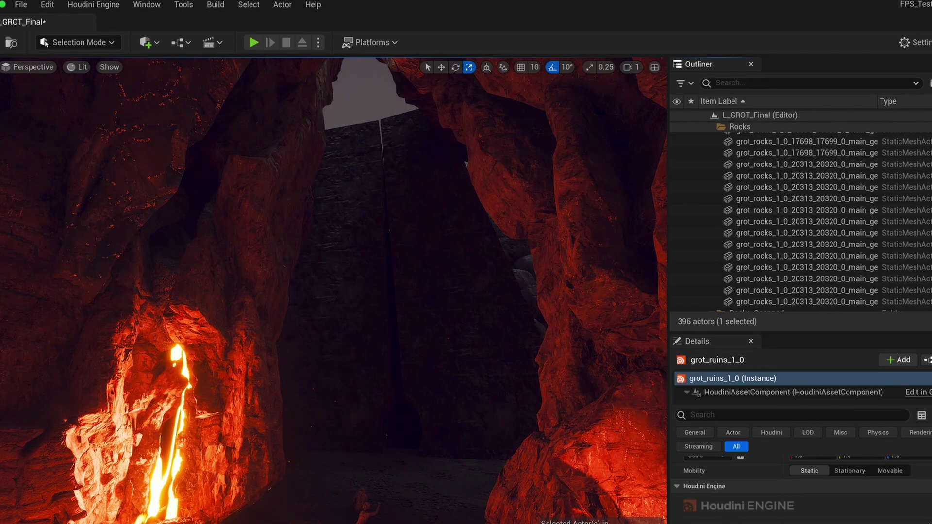
{"action": "scroll", "coordinate": [682, 263], "scroll_direction": "up", "scroll_amount": 5}
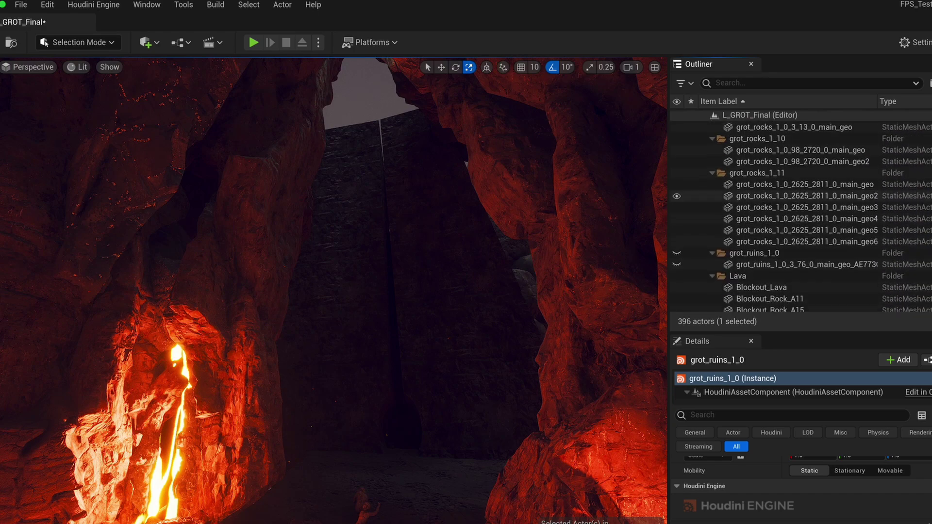
{"action": "left_click", "coordinate": [677, 264]}
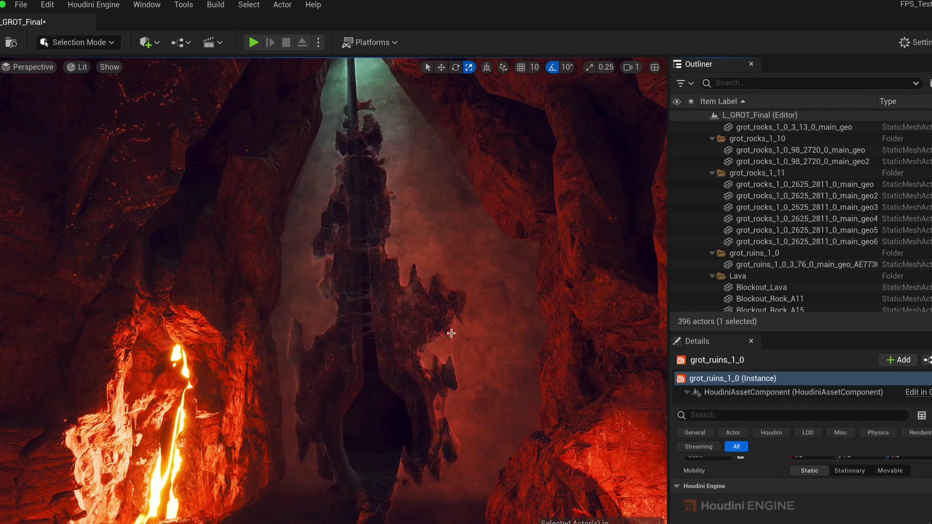
{"action": "right_click_drag", "start_coordinate": [441, 335], "coordinate": [456, 320]}
{"action": "scroll", "coordinate": [462, 332], "scroll_direction": "down", "scroll_amount": 3}
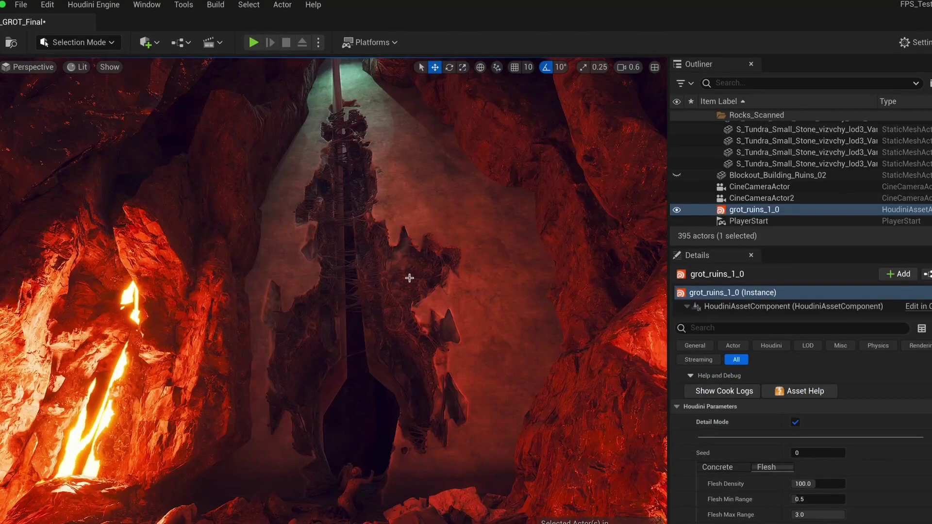